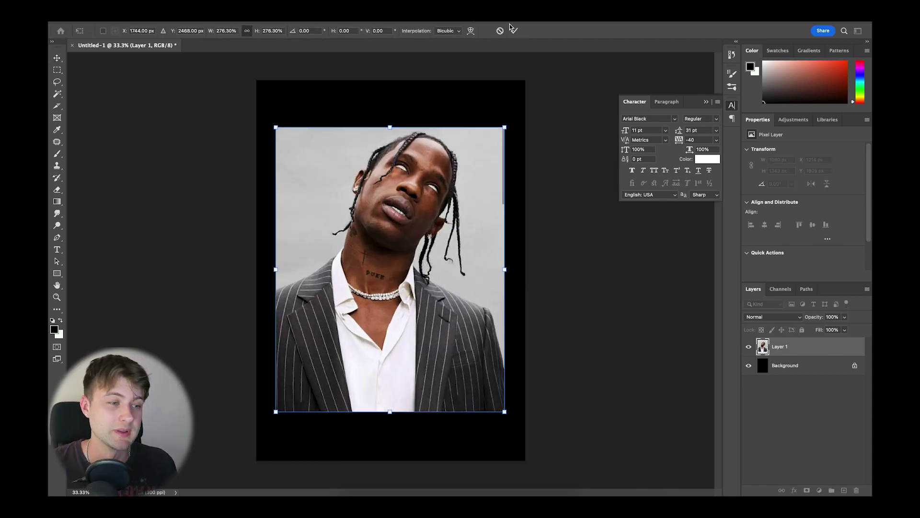
Auto-select the person in the photo with Select > Subject.
{"action": "left_click_drag", "start_coordinate": [454, 218], "coordinate": [454, 233]}
{"action": "key", "text": "super+plus"}
{"action": "left_click", "coordinate": [235, 18]}
{"action": "left_click", "coordinate": [266, 111]}
{"action": "key", "text": "super+plus"}
{"action": "key", "text": "super+plus"}
{"action": "key", "text": "super+plus"}
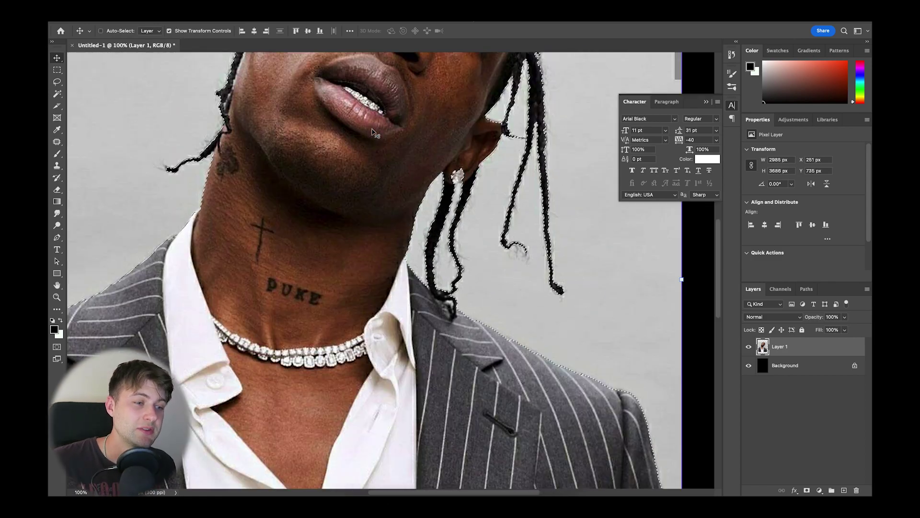
{"action": "scroll", "coordinate": [368, 129], "scroll_direction": "down", "scroll_amount": 5}
Trace a Pen path along the ear's edge to refine the selection.
{"action": "left_click", "coordinate": [61, 240]}
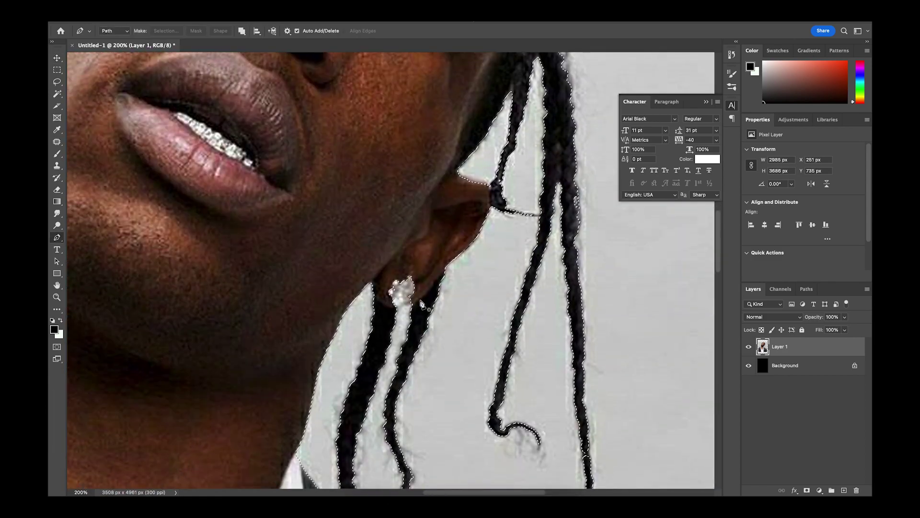
{"action": "scroll", "coordinate": [366, 273], "scroll_direction": "up", "scroll_amount": 10}
{"action": "scroll", "coordinate": [406, 125], "scroll_direction": "down", "scroll_amount": 10}
{"action": "scroll", "coordinate": [288, 168], "scroll_direction": "down", "scroll_amount": 3}
{"action": "scroll", "coordinate": [287, 168], "scroll_direction": "left", "scroll_amount": 2}
{"action": "left_click", "coordinate": [305, 151]}
{"action": "left_click", "coordinate": [280, 145]}
{"action": "left_click", "coordinate": [265, 156]}
{"action": "left_click_drag", "start_coordinate": [242, 198], "coordinate": [241, 207]}
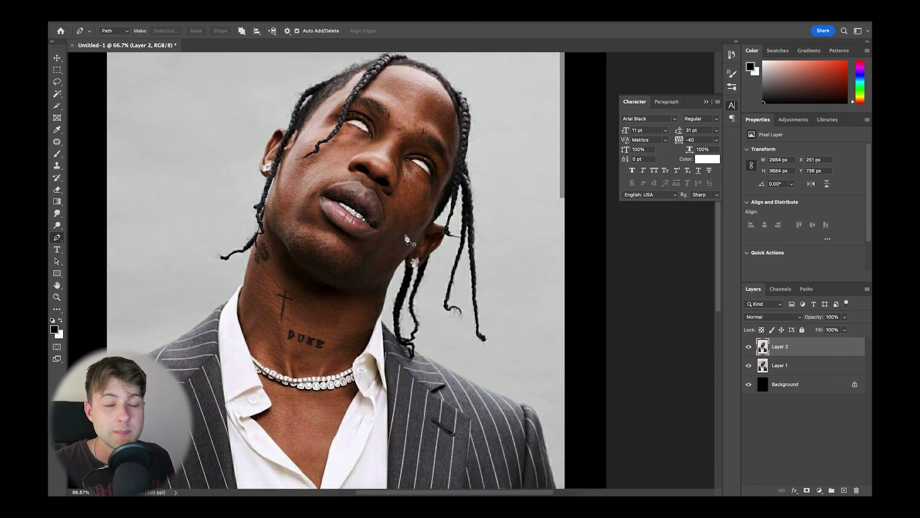
Hide Layer 1 and scale the cut-out up to 3361 × 4150 px.
{"action": "left_click", "coordinate": [748, 366]}
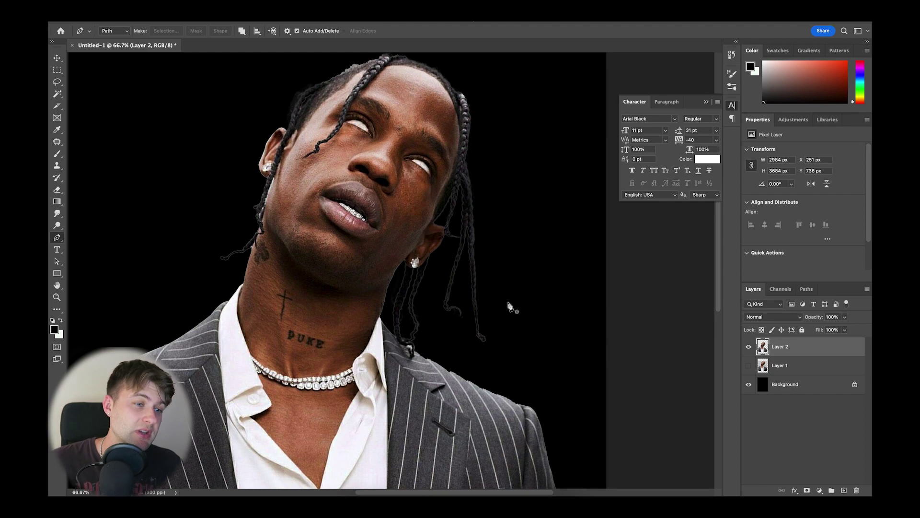
{"action": "key", "text": "super+minus"}
{"action": "key", "text": "super+minus"}
{"action": "key", "text": "super+t"}
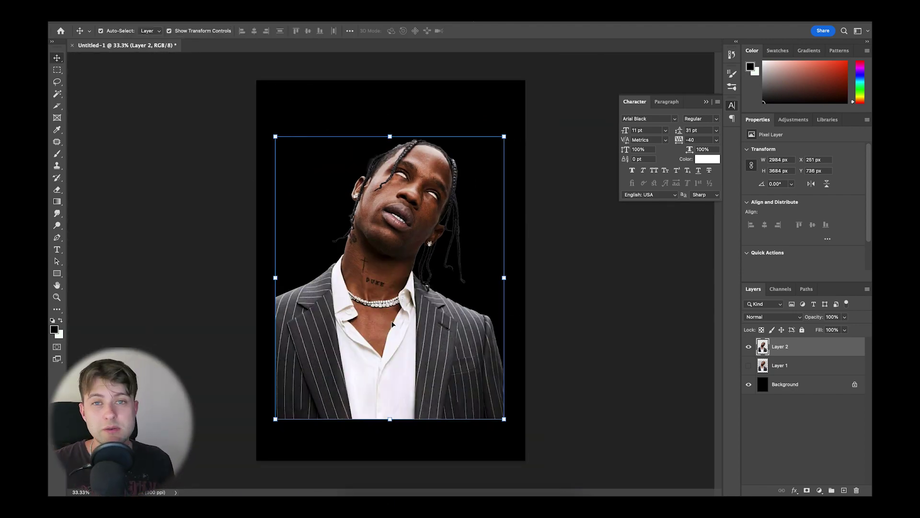
{"action": "left_click_drag", "start_coordinate": [390, 278], "coordinate": [371, 319]}
{"action": "left_click_drag", "start_coordinate": [486, 177], "coordinate": [514, 142]}
{"action": "left_click", "coordinate": [514, 31]}
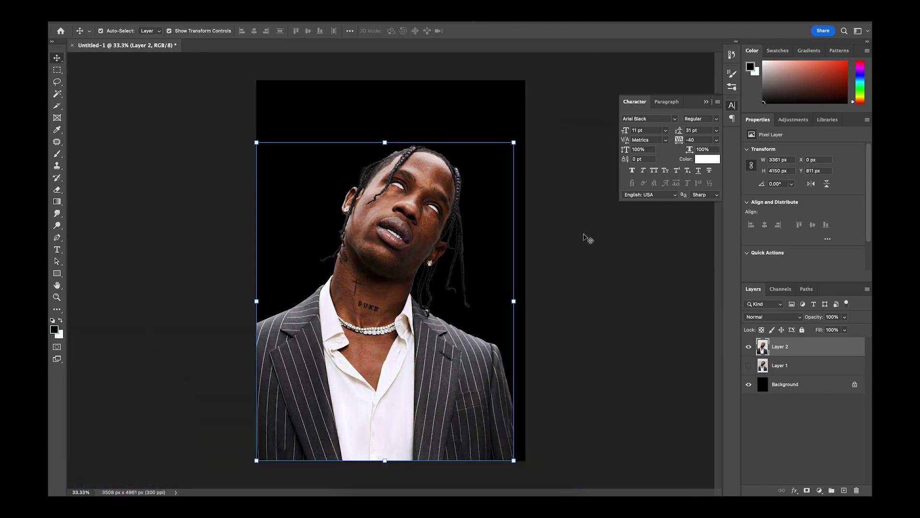
{"action": "key", "text": "super+plus"}
In the Filter Gallery, try Poster Edges with edge thickness 4.
{"action": "left_click", "coordinate": [259, 14]}
{"action": "left_click", "coordinate": [273, 61]}
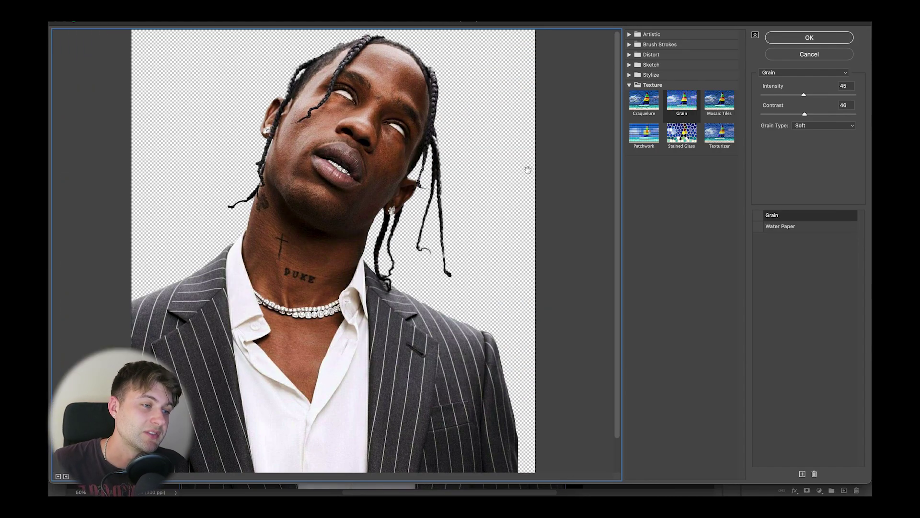
{"action": "left_click", "coordinate": [650, 34]}
{"action": "left_click", "coordinate": [649, 148]}
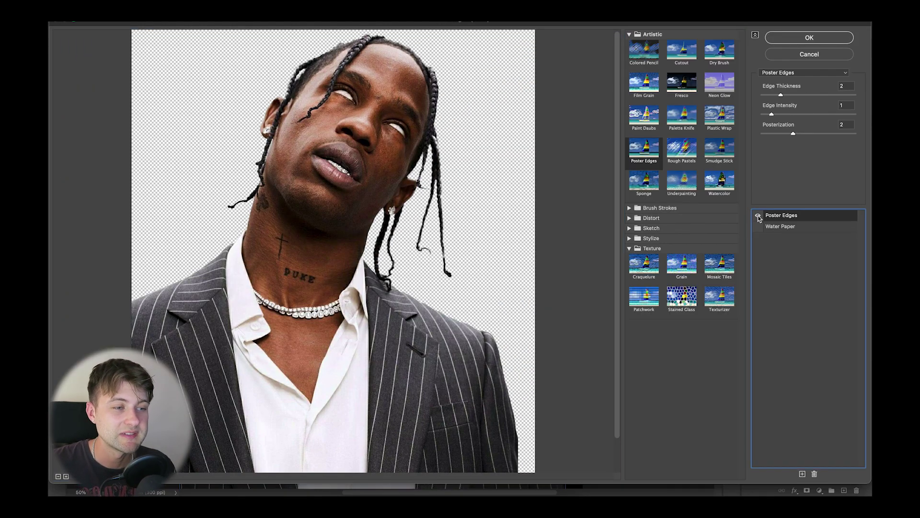
{"action": "left_click_drag", "start_coordinate": [787, 94], "coordinate": [797, 95]}
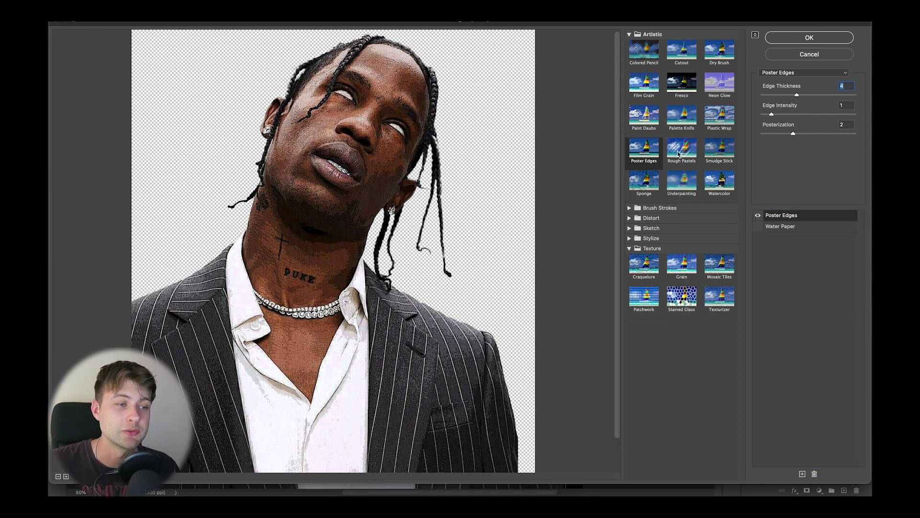
Use Dry Brush and stack Watercolor with brush detail 12 and shadow intensity 2.
{"action": "left_click", "coordinate": [709, 57]}
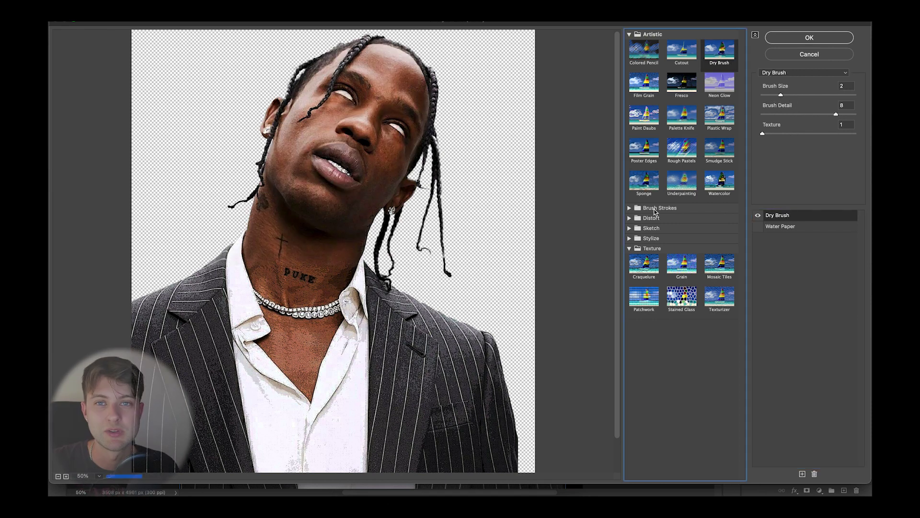
{"action": "left_click", "coordinate": [758, 215]}
{"action": "left_click", "coordinate": [802, 473]}
{"action": "left_click", "coordinate": [720, 181]}
{"action": "left_click", "coordinate": [840, 95]}
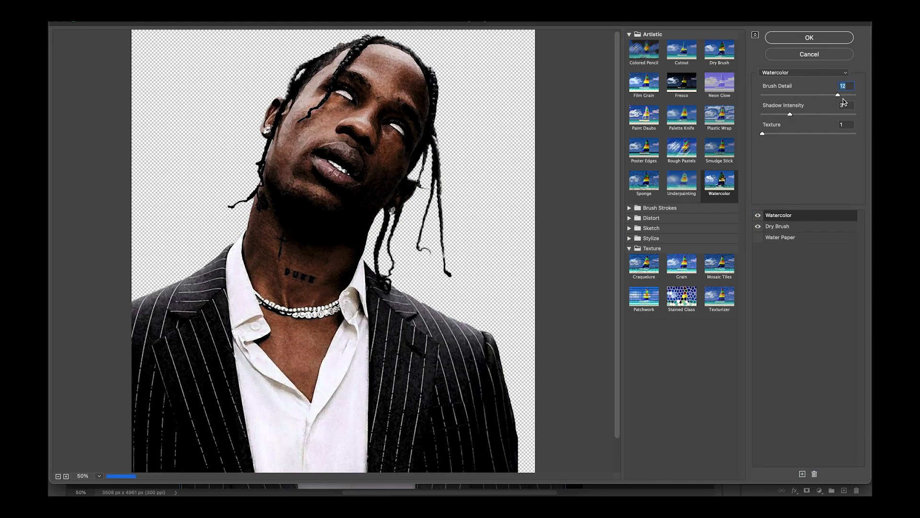
{"action": "left_click", "coordinate": [781, 114]}
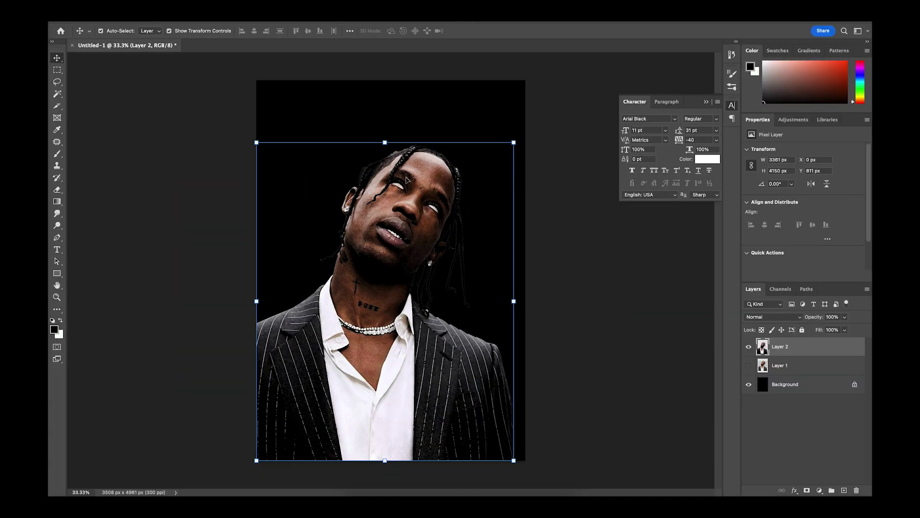
Hide the Background layer and apply Surface Blur with radius 8 and threshold 11.
{"action": "left_click", "coordinate": [748, 384]}
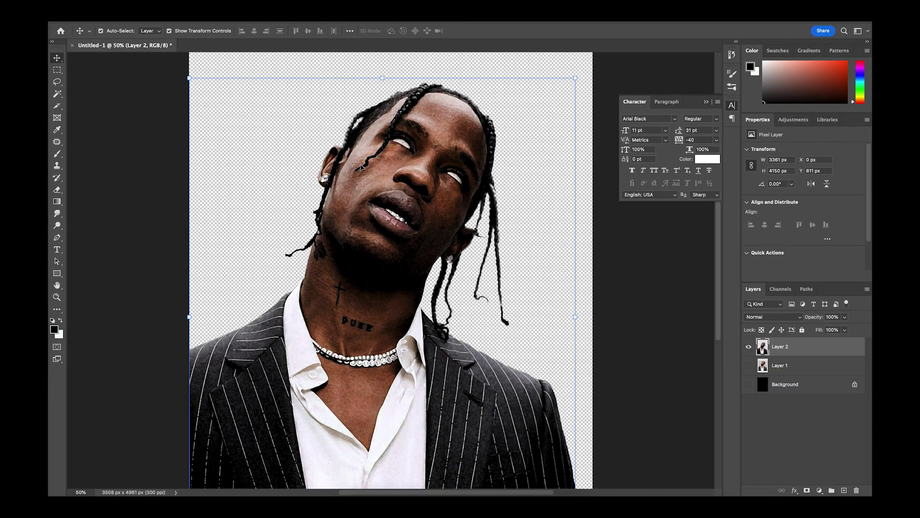
{"action": "left_click", "coordinate": [261, 19]}
{"action": "mouse_move", "coordinate": [288, 125]}
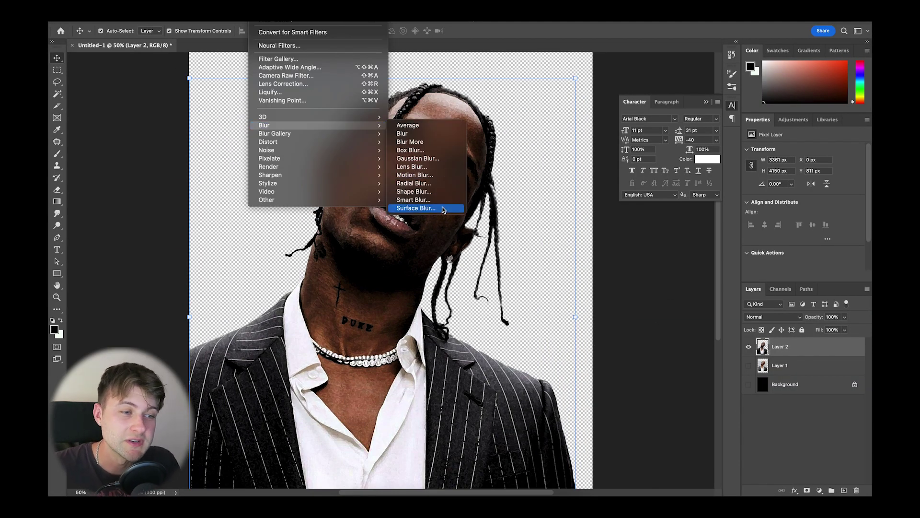
{"action": "left_click", "coordinate": [416, 208]}
{"action": "left_click_drag", "start_coordinate": [461, 109], "coordinate": [594, 129]}
{"action": "left_click_drag", "start_coordinate": [553, 273], "coordinate": [537, 297]}
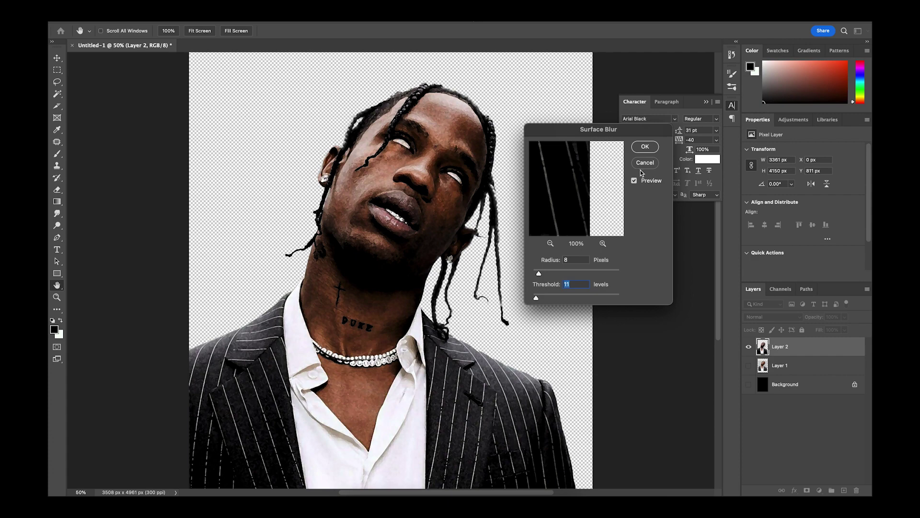
{"action": "left_click", "coordinate": [645, 148]}
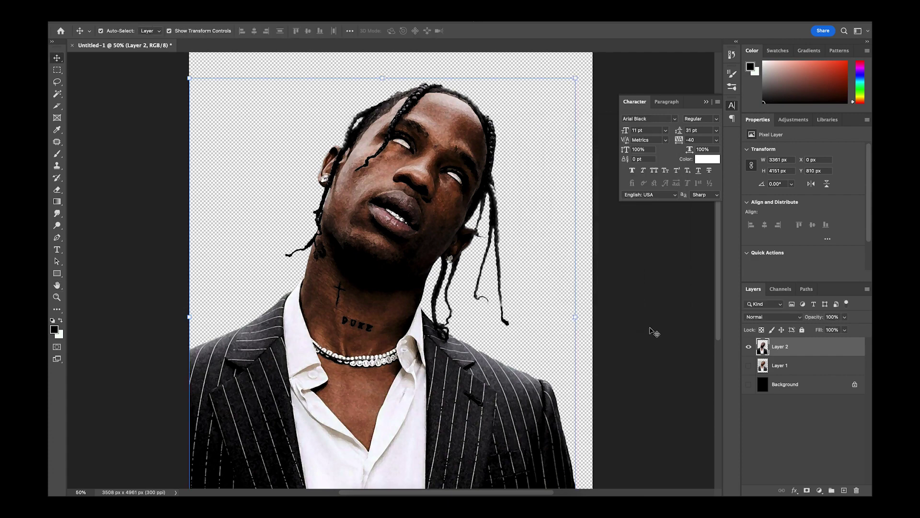
{"action": "key", "text": "super+minus"}
{"action": "left_click", "coordinate": [793, 119]}
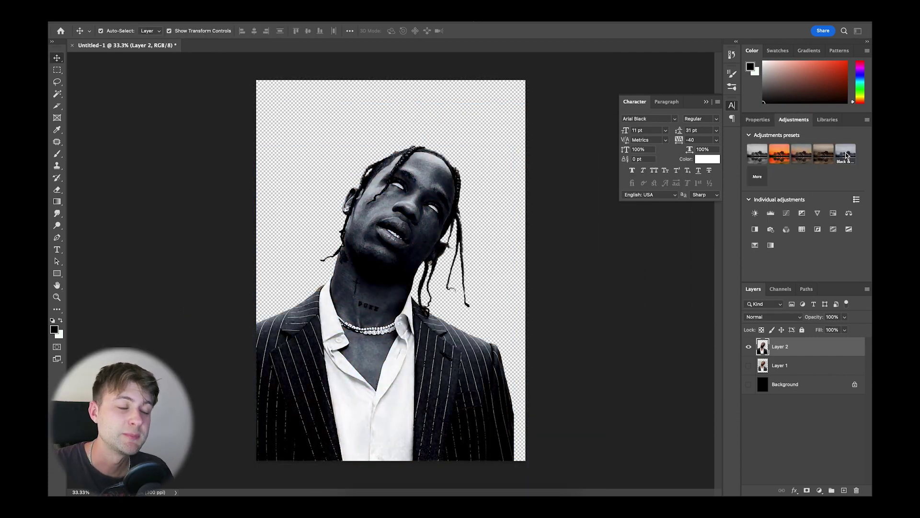
Apply the Landscape Faded preset and add a Hue/Saturation layer with Saturation -39.
{"action": "left_click", "coordinate": [757, 176]}
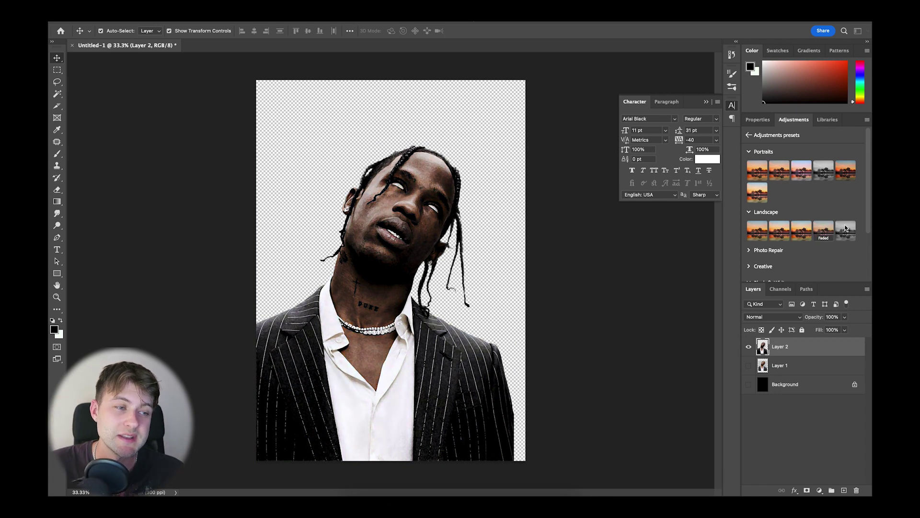
{"action": "scroll", "coordinate": [828, 228], "scroll_direction": "down", "scroll_amount": 3}
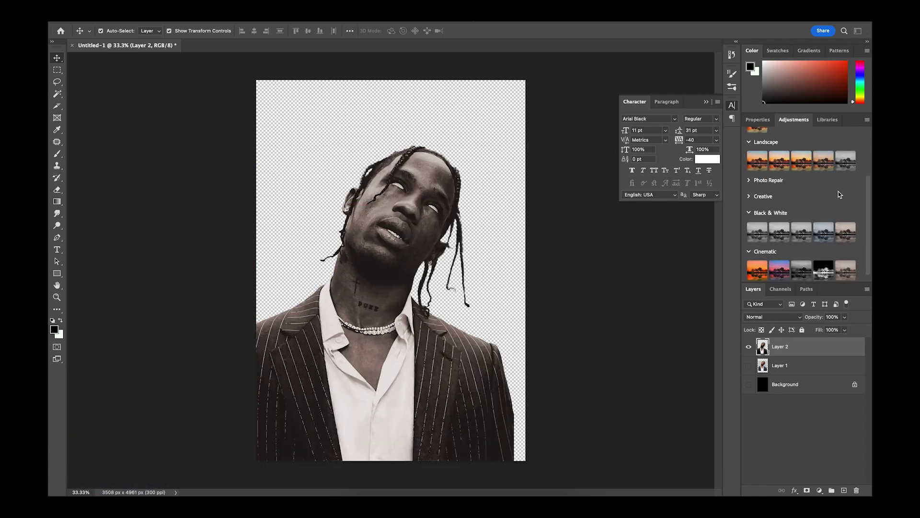
{"action": "left_click", "coordinate": [825, 160]}
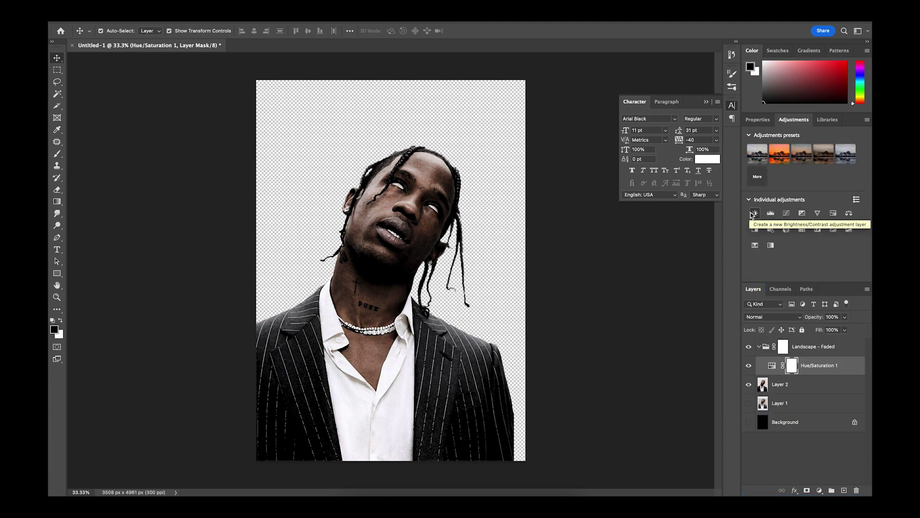
{"action": "left_click", "coordinate": [834, 213]}
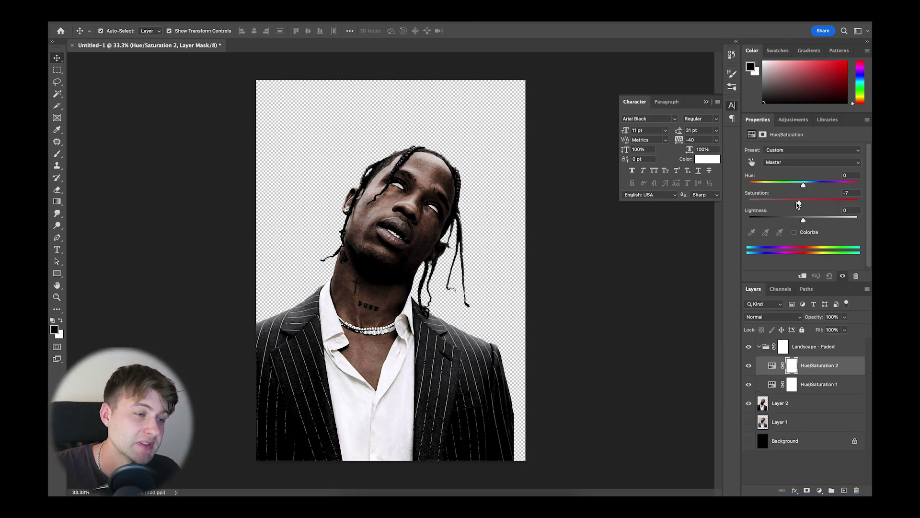
{"action": "key", "text": "super+1"}
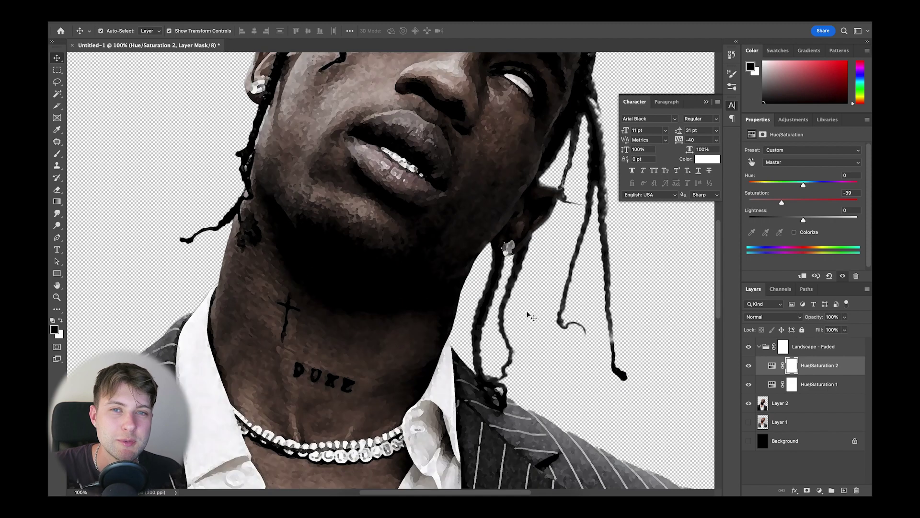
{"action": "key", "text": "super+0"}
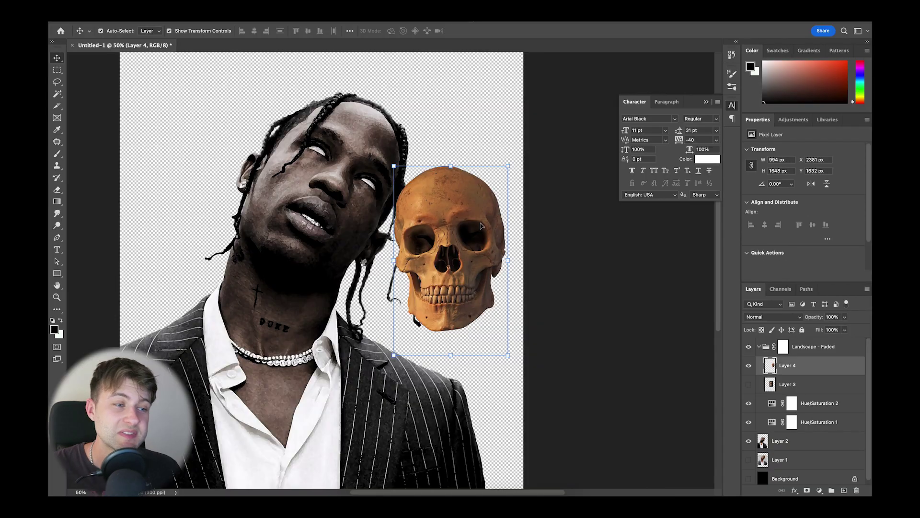
Move, enlarge and rotate the placed skull image over the face.
{"action": "left_click_drag", "start_coordinate": [445, 251], "coordinate": [365, 216]}
{"action": "left_click_drag", "start_coordinate": [421, 113], "coordinate": [502, 111]}
{"action": "left_click", "coordinate": [515, 30]}
Set the skull to 57% opacity, flip it horizontally, and rotate it onto the tilted face.
{"action": "left_click_drag", "start_coordinate": [817, 316], "coordinate": [799, 319]}
{"action": "left_click_drag", "start_coordinate": [377, 108], "coordinate": [405, 170]}
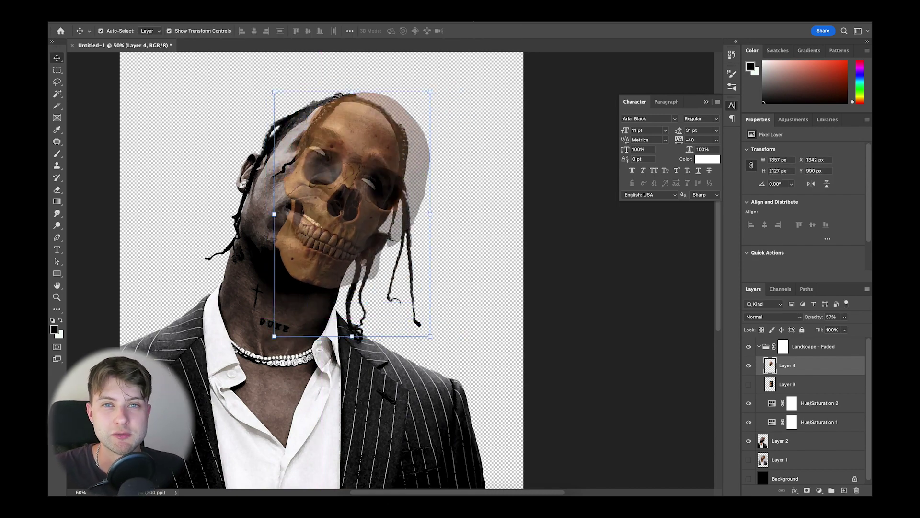
{"action": "mouse_move", "coordinate": [187, 204]}
{"action": "left_click", "coordinate": [306, 381]}
{"action": "left_click_drag", "start_coordinate": [440, 366], "coordinate": [306, 379]}
{"action": "key", "text": "0"}
{"action": "left_click_drag", "start_coordinate": [403, 187], "coordinate": [361, 184]}
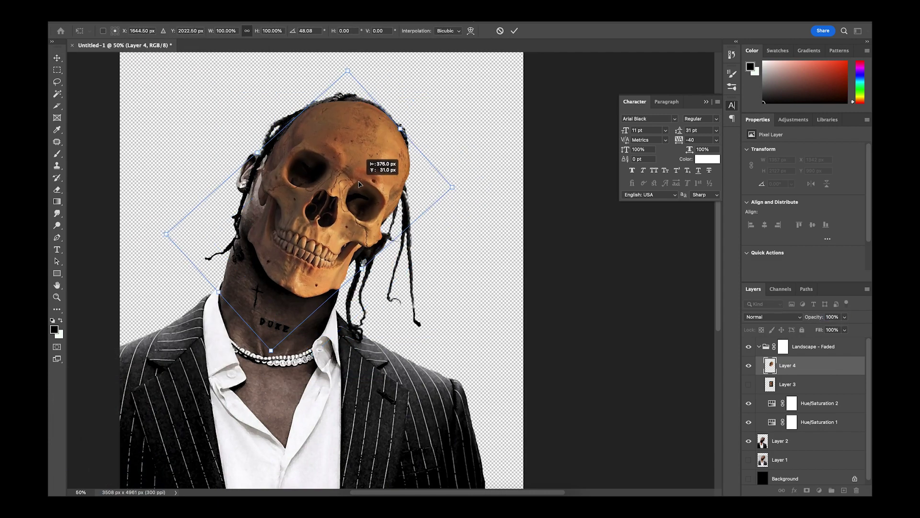
{"action": "key", "text": "Return"}
Select the skull layer, hide it, and make Layer 2 active.
{"action": "left_click", "coordinate": [479, 154]}
{"action": "scroll", "coordinate": [479, 154], "scroll_direction": "down", "scroll_amount": 3}
{"action": "scroll", "coordinate": [480, 156], "scroll_direction": "up", "scroll_amount": 2}
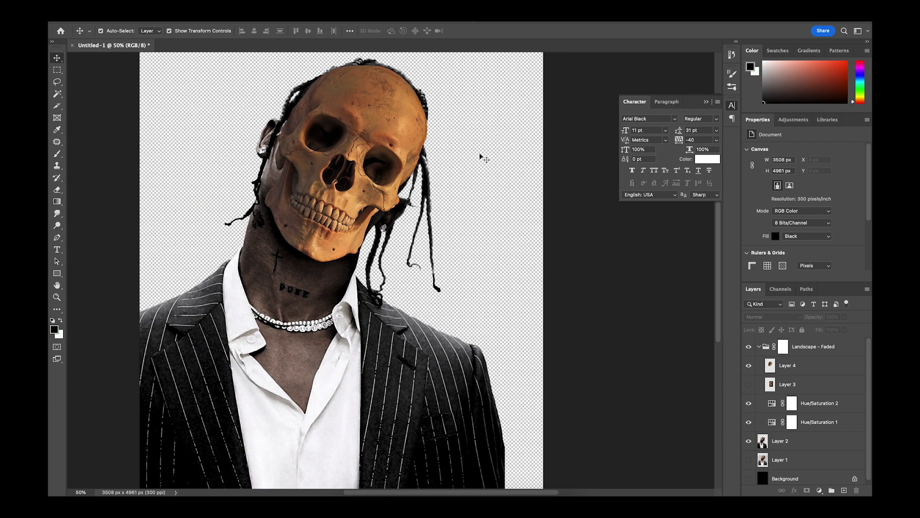
{"action": "scroll", "coordinate": [481, 157], "scroll_direction": "up", "scroll_amount": 1}
{"action": "left_click", "coordinate": [286, 251]}
{"action": "key", "text": "ctrl+comma"}
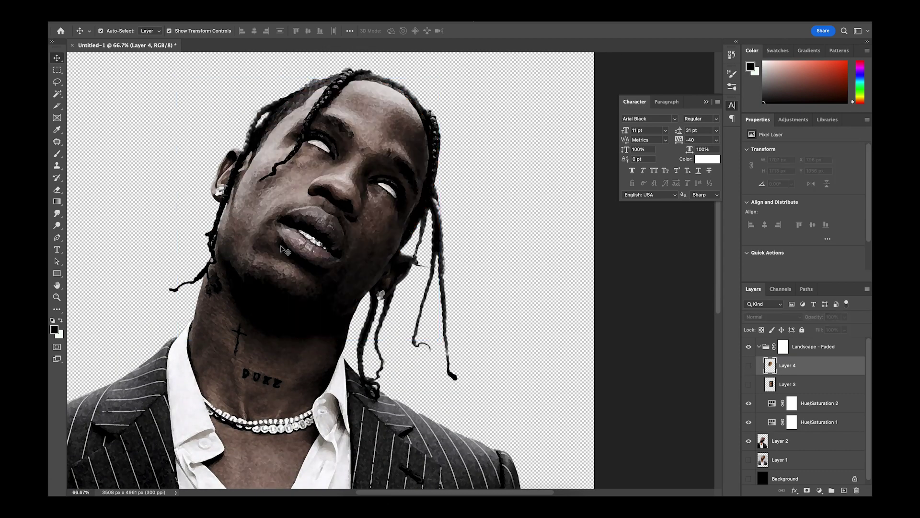
{"action": "scroll", "coordinate": [285, 250], "scroll_direction": "up", "scroll_amount": 1}
{"action": "scroll", "coordinate": [285, 250], "scroll_direction": "right", "scroll_amount": 1}
{"action": "key", "text": "alt+bracketleft"}
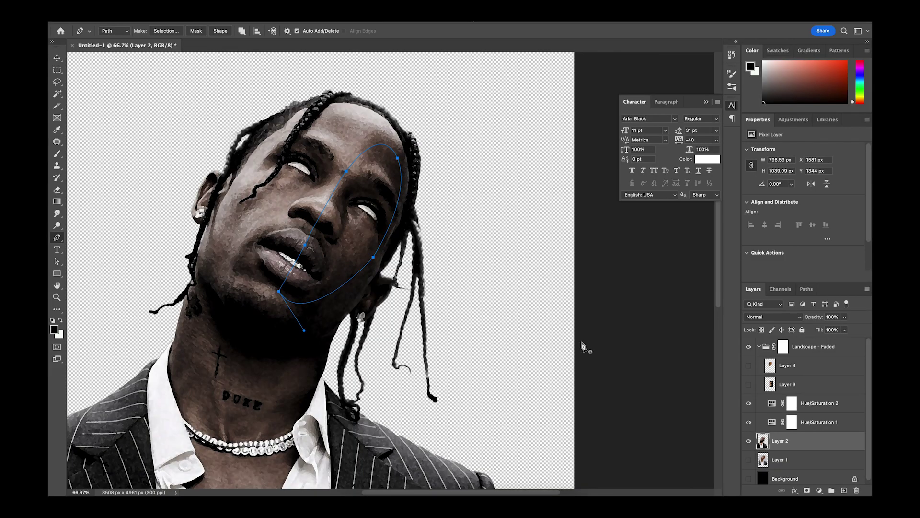
Paste the face slice in place as a new layer, checking it against Layer 2.
{"action": "left_click", "coordinate": [287, 92]}
{"action": "left_click", "coordinate": [749, 459]}
{"action": "left_click", "coordinate": [749, 459]}
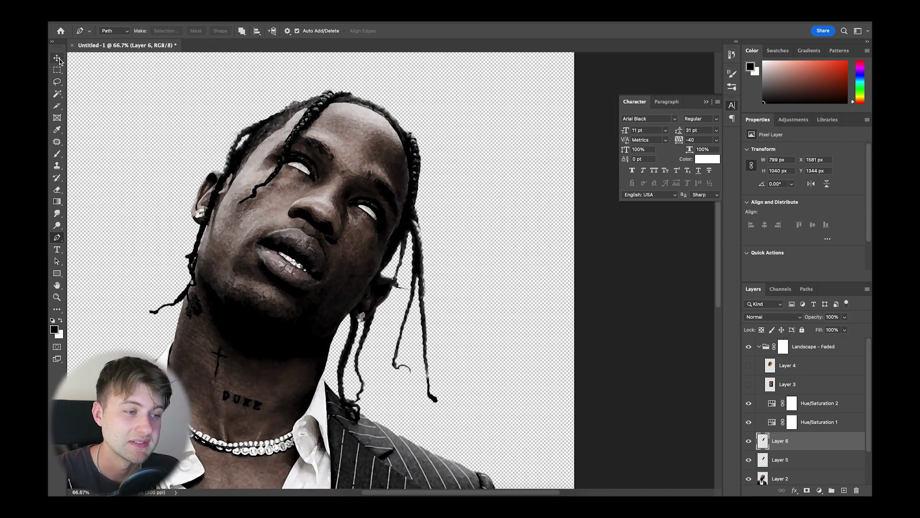
Warp the face piece into a curve sweeping outward to the right.
{"action": "left_click", "coordinate": [57, 58]}
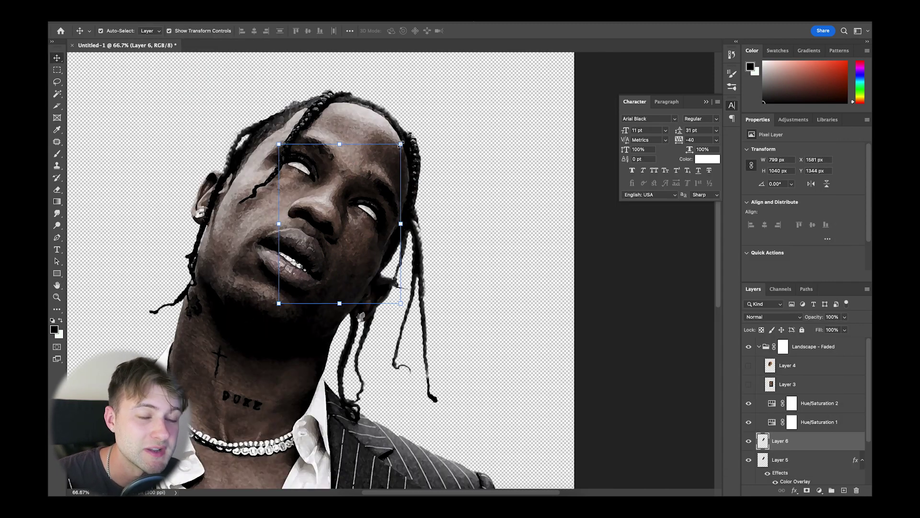
{"action": "key", "text": "ctrl+t"}
{"action": "left_click_drag", "start_coordinate": [400, 144], "coordinate": [486, 198]}
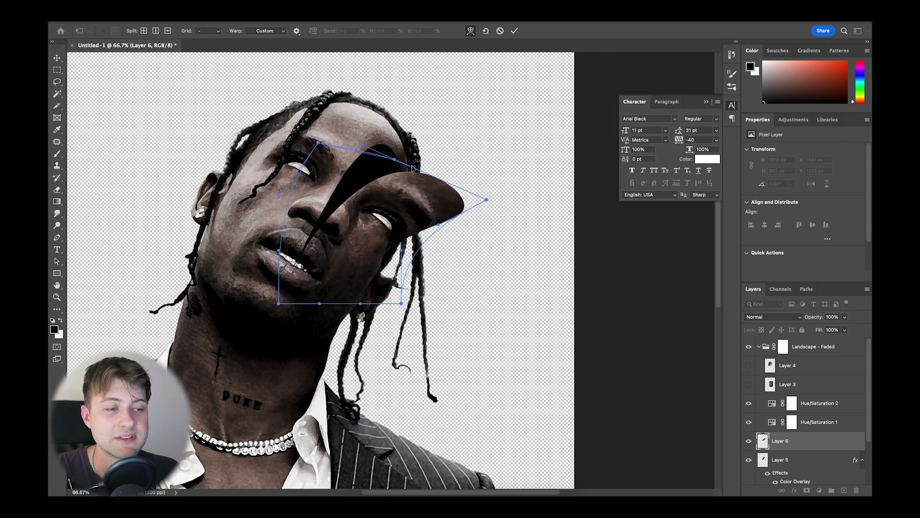
{"action": "left_click_drag", "start_coordinate": [280, 145], "coordinate": [352, 182]}
{"action": "key", "text": "Return"}
Rotate the warped piece about 9 degrees and commit it.
{"action": "key", "text": "ctrl+t"}
{"action": "left_click_drag", "start_coordinate": [496, 207], "coordinate": [480, 233]}
{"action": "key", "text": "Return"}
{"action": "key", "text": "ctrl+plus"}
{"action": "key", "text": "ctrl+plus"}
{"action": "key", "text": "ctrl+minus"}
{"action": "key", "text": "ctrl+minus"}
{"action": "key", "text": "ctrl+plus"}
Show the skull layer, move it below Layer 6, and clip it as a clipping mask.
{"action": "left_click", "coordinate": [749, 367]}
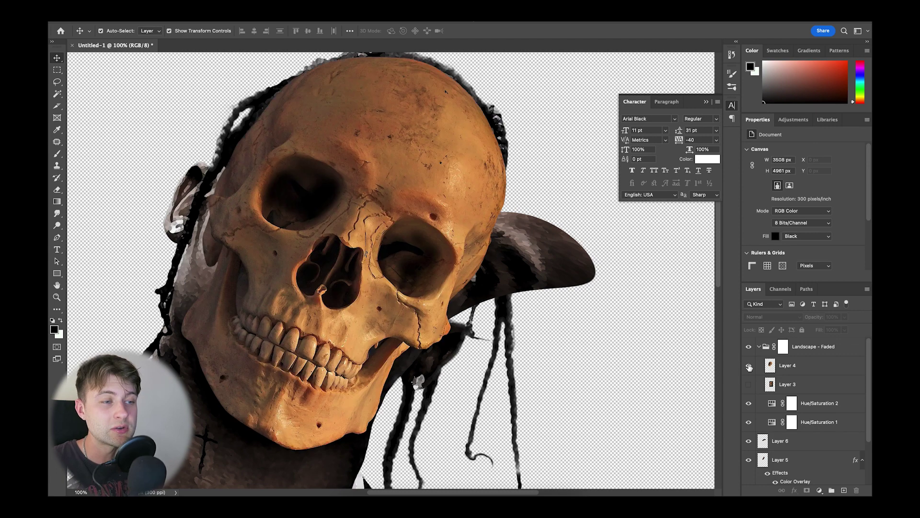
{"action": "left_click_drag", "start_coordinate": [789, 366], "coordinate": [806, 446]}
{"action": "scroll", "coordinate": [806, 414], "scroll_direction": "down", "scroll_amount": 2}
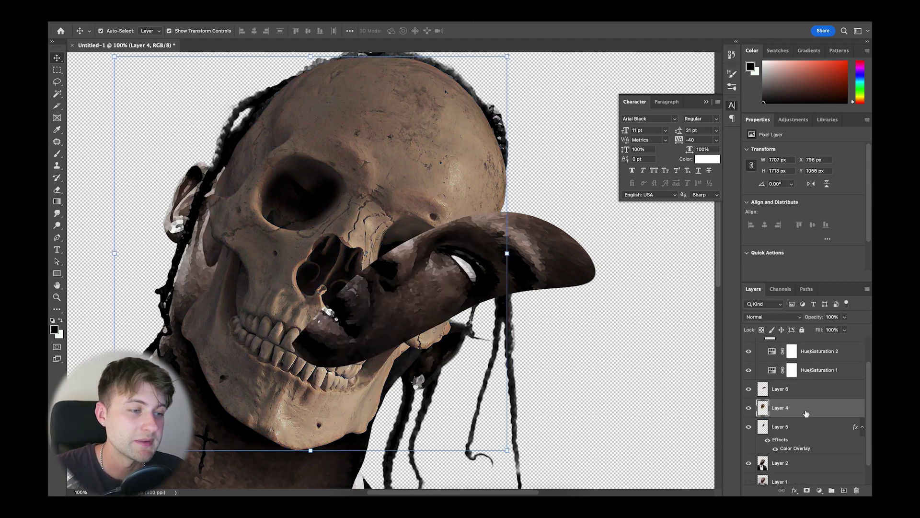
{"action": "right_click", "coordinate": [807, 411]}
{"action": "left_click", "coordinate": [745, 239]}
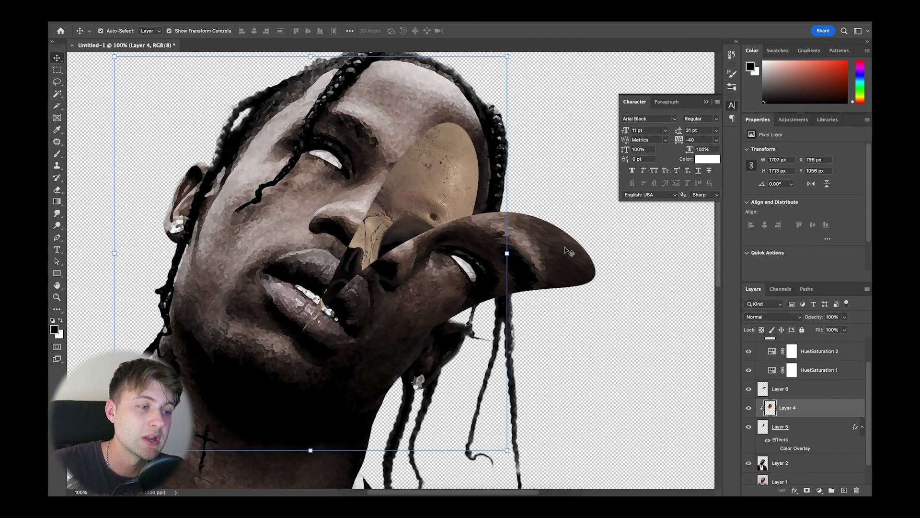
Scale the skull to about 71.5% and rotate it 3.39° to fit the opening.
{"action": "left_click_drag", "start_coordinate": [507, 257], "coordinate": [458, 181]}
{"action": "left_click_drag", "start_coordinate": [489, 217], "coordinate": [443, 217]}
{"action": "mouse_move", "coordinate": [421, 201]}
{"action": "left_mouse_down"}
{"action": "mouse_move", "coordinate": [456, 206]}
{"action": "mouse_move", "coordinate": [419, 210]}
{"action": "left_mouse_up"}
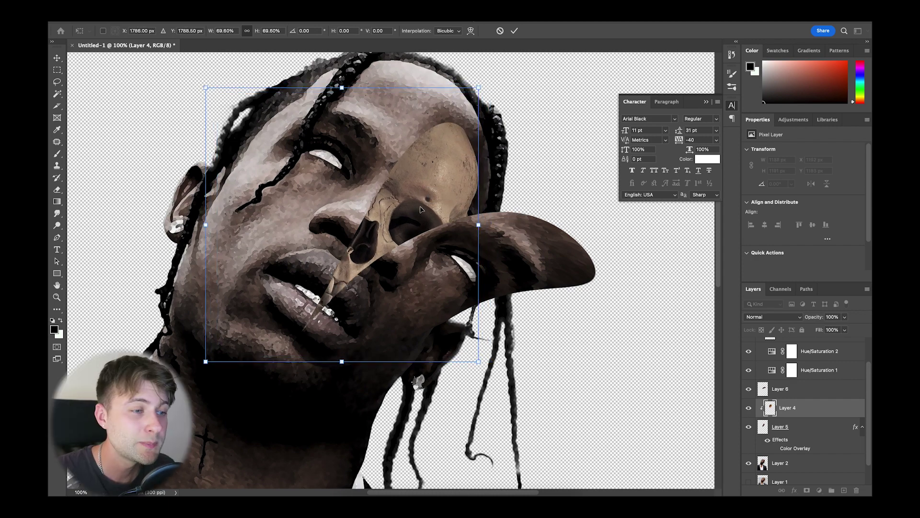
{"action": "left_click_drag", "start_coordinate": [483, 224], "coordinate": [487, 224]}
{"action": "left_click_drag", "start_coordinate": [501, 83], "coordinate": [504, 92]}
{"action": "mouse_move", "coordinate": [418, 184]}
{"action": "left_mouse_down"}
{"action": "mouse_move", "coordinate": [423, 201]}
{"action": "mouse_move", "coordinate": [427, 194]}
{"action": "left_mouse_up"}
{"action": "key", "text": "Return"}
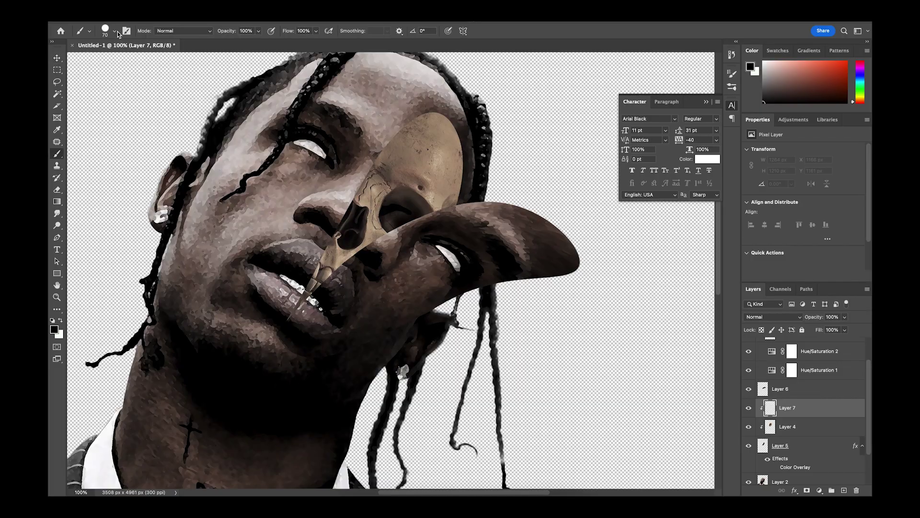
Soften the brush hardness in the brush settings.
{"action": "left_click", "coordinate": [114, 30]}
{"action": "left_click", "coordinate": [119, 80]}
{"action": "key", "text": "Return"}
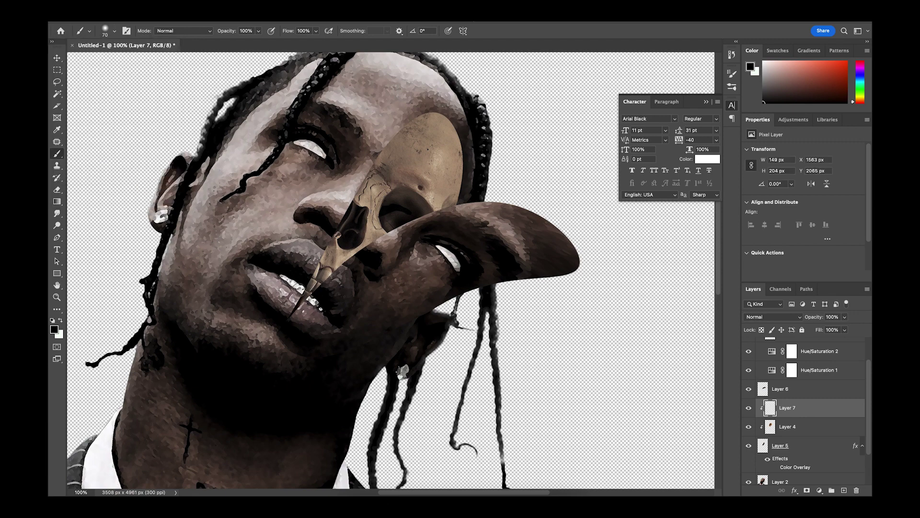
{"action": "scroll", "coordinate": [378, 233], "scroll_direction": "up", "scroll_amount": 2}
Paint black shading along the beak's left edge and near its top.
{"action": "mouse_move", "coordinate": [186, 379]}
{"action": "left_mouse_down"}
{"action": "mouse_move", "coordinate": [281, 132]}
{"action": "mouse_move", "coordinate": [342, 60]}
{"action": "mouse_move", "coordinate": [365, 53]}
{"action": "left_mouse_up"}
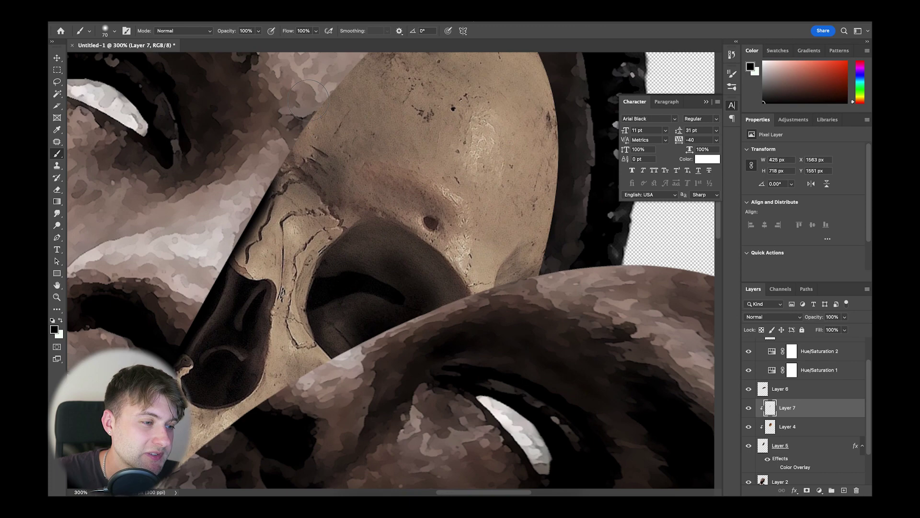
{"action": "scroll", "coordinate": [276, 137], "scroll_direction": "right", "scroll_amount": 3}
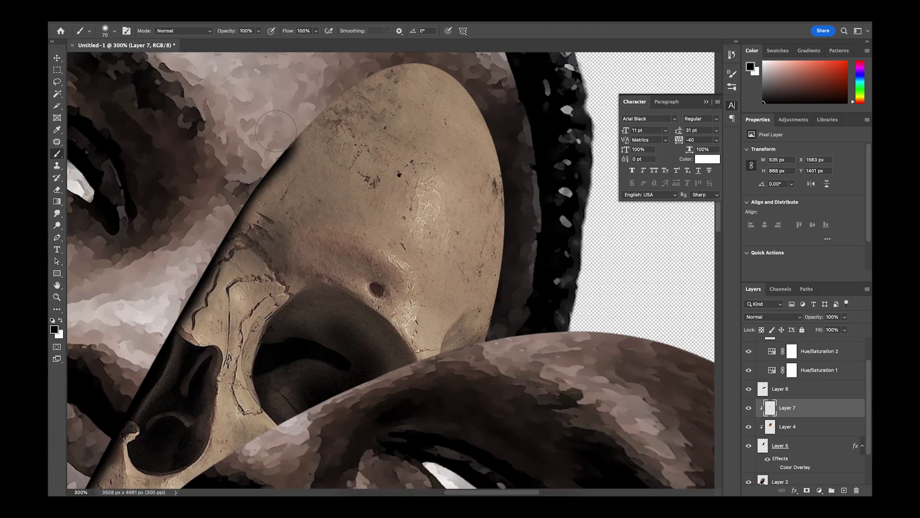
{"action": "scroll", "coordinate": [503, 86], "scroll_direction": "up", "scroll_amount": 3}
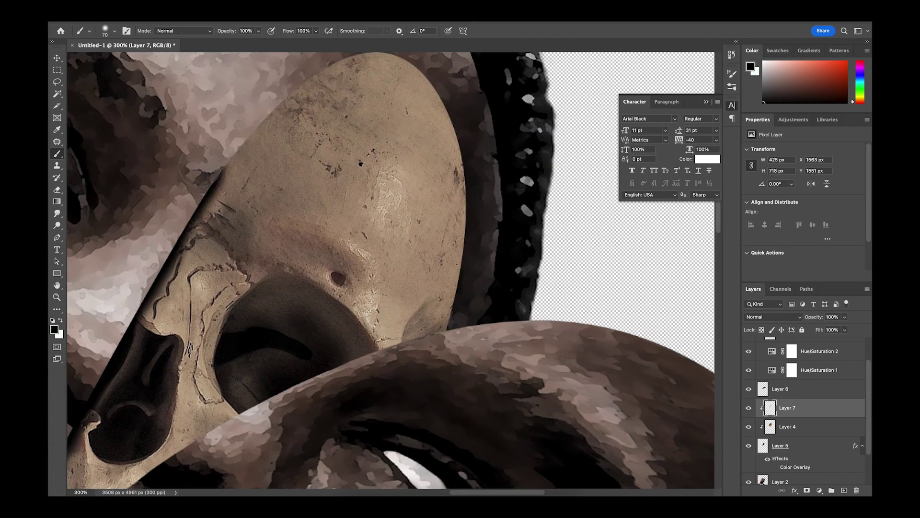
{"action": "left_click_drag", "start_coordinate": [256, 97], "coordinate": [259, 128]}
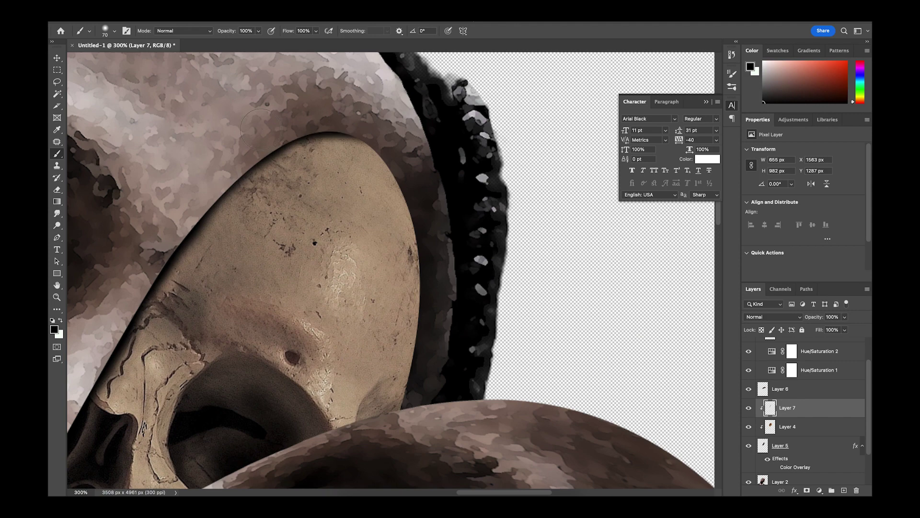
{"action": "scroll", "coordinate": [412, 269], "scroll_direction": "down", "scroll_amount": 3}
{"action": "scroll", "coordinate": [415, 329], "scroll_direction": "down", "scroll_amount": 1}
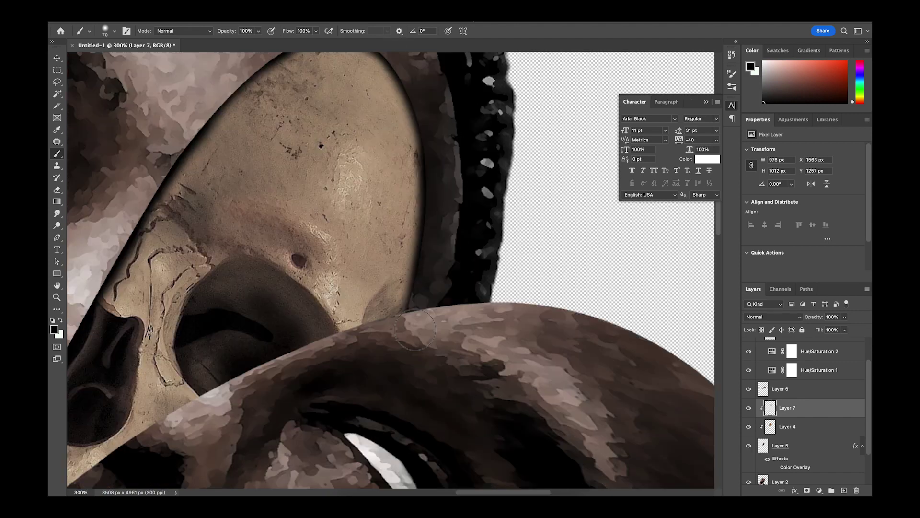
{"action": "scroll", "coordinate": [189, 460], "scroll_direction": "down", "scroll_amount": 4}
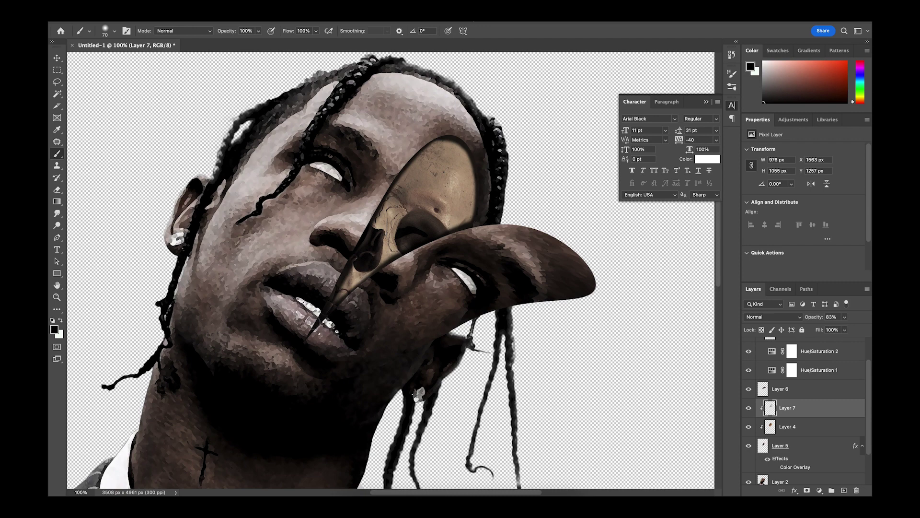
{"action": "scroll", "coordinate": [300, 366], "scroll_direction": "up", "scroll_amount": 3}
{"action": "scroll", "coordinate": [299, 366], "scroll_direction": "down", "scroll_amount": 4}
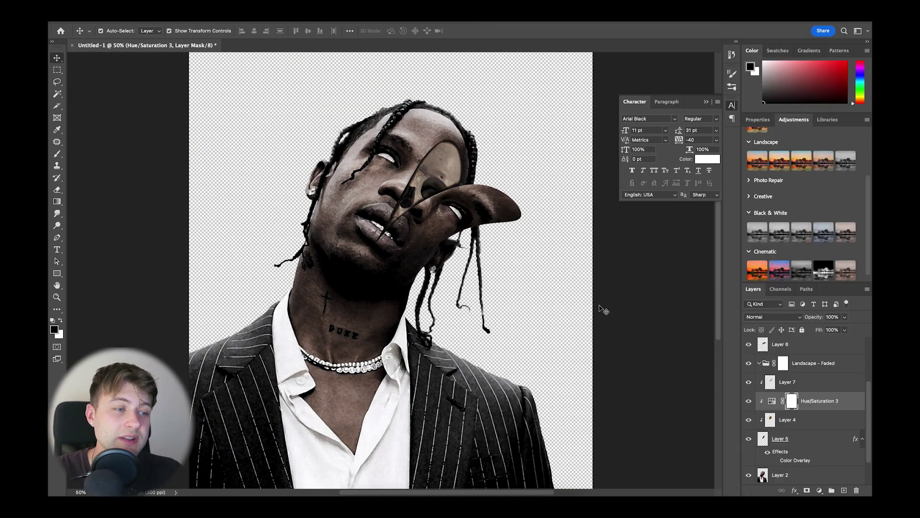
Select Layer 7 and enlarge the brush to 250 for broader shading.
{"action": "key", "text": "ctrl+1"}
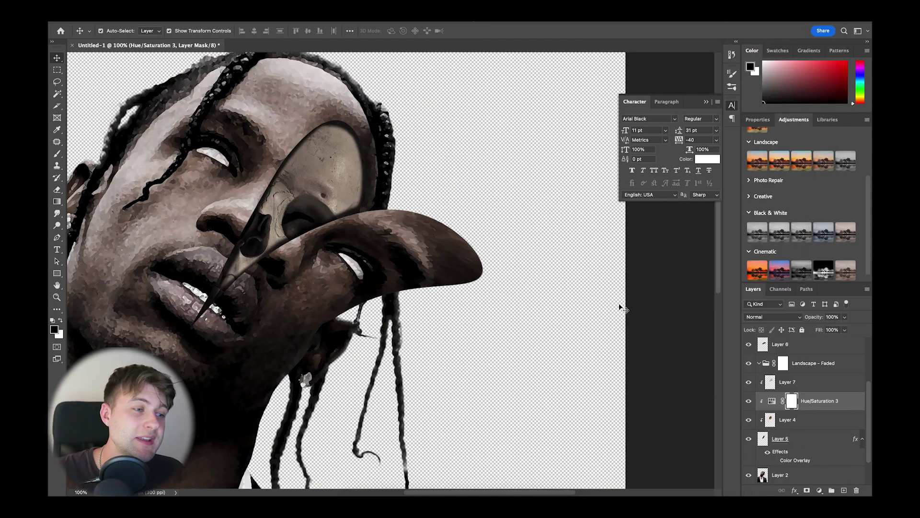
{"action": "left_click", "coordinate": [366, 184]}
{"action": "key", "text": "b"}
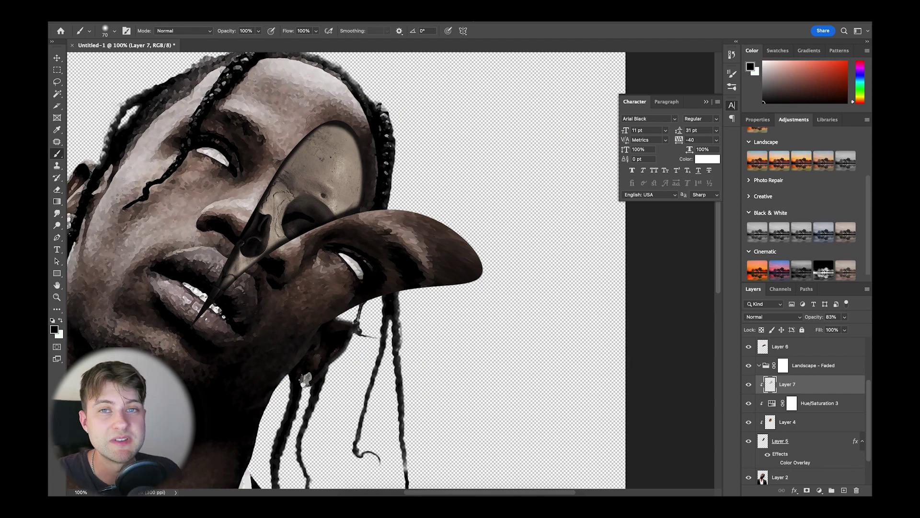
{"action": "scroll", "coordinate": [479, 210], "scroll_direction": "down", "scroll_amount": 3}
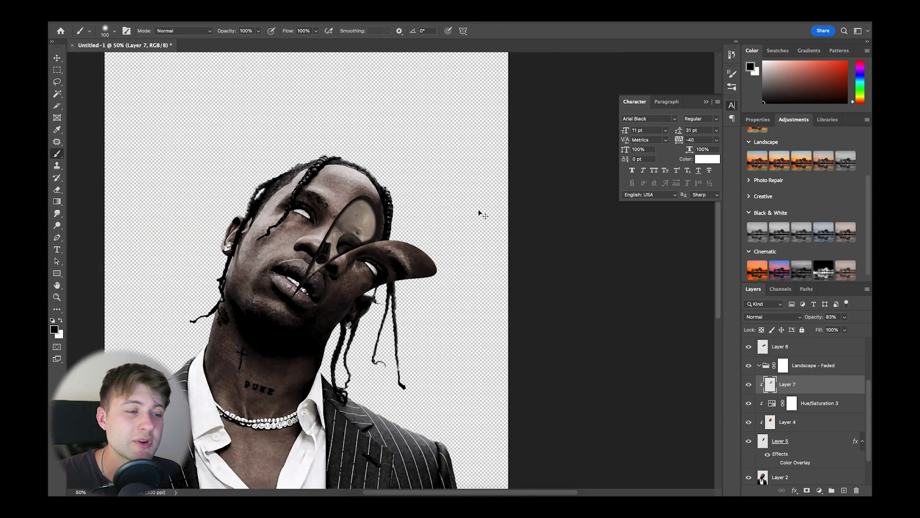
{"action": "scroll", "coordinate": [362, 172], "scroll_direction": "up", "scroll_amount": 3}
{"action": "key", "text": "bracketright"}
{"action": "key", "text": "bracketright"}
{"action": "key", "text": "bracketright"}
{"action": "key", "text": "bracketright"}
{"action": "key", "text": "bracketright"}
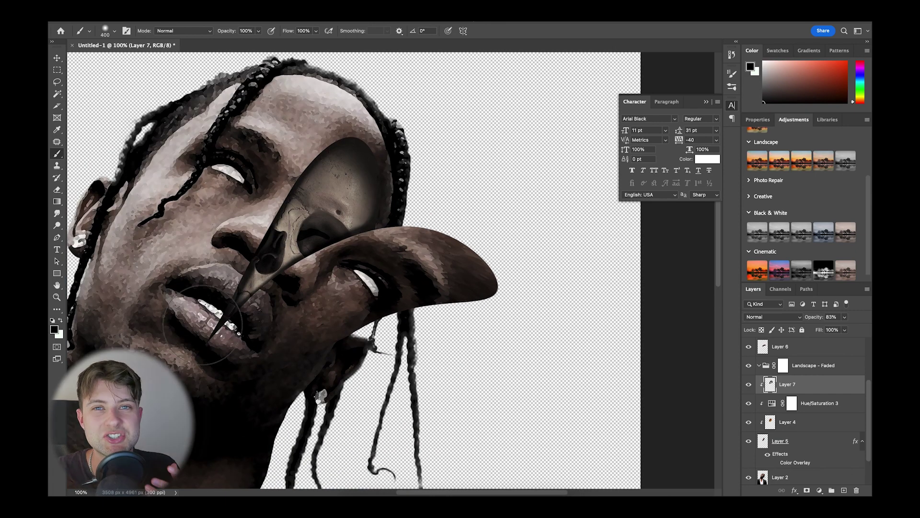
Marquee-select the stacked portrait layers with the Move tool.
{"action": "scroll", "coordinate": [513, 474], "scroll_direction": "down", "scroll_amount": 5}
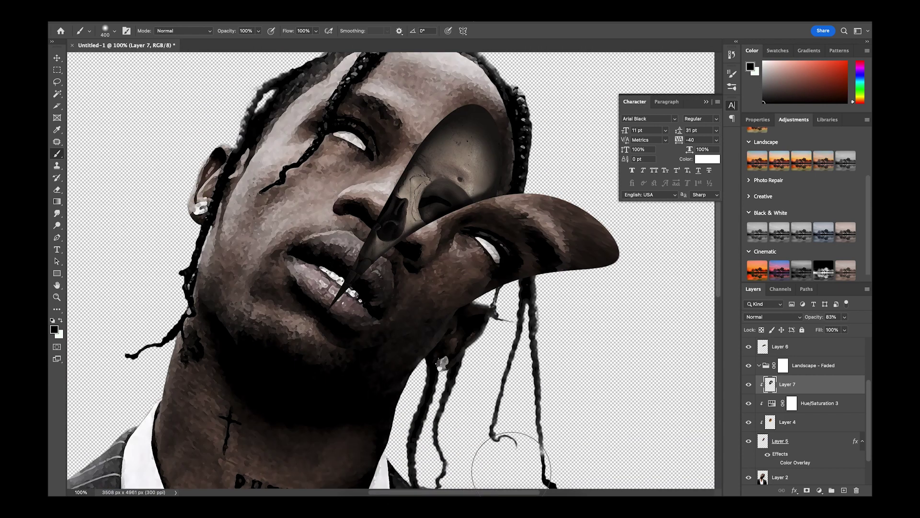
{"action": "key", "text": "v"}
{"action": "left_click_drag", "start_coordinate": [300, 159], "coordinate": [494, 412]}
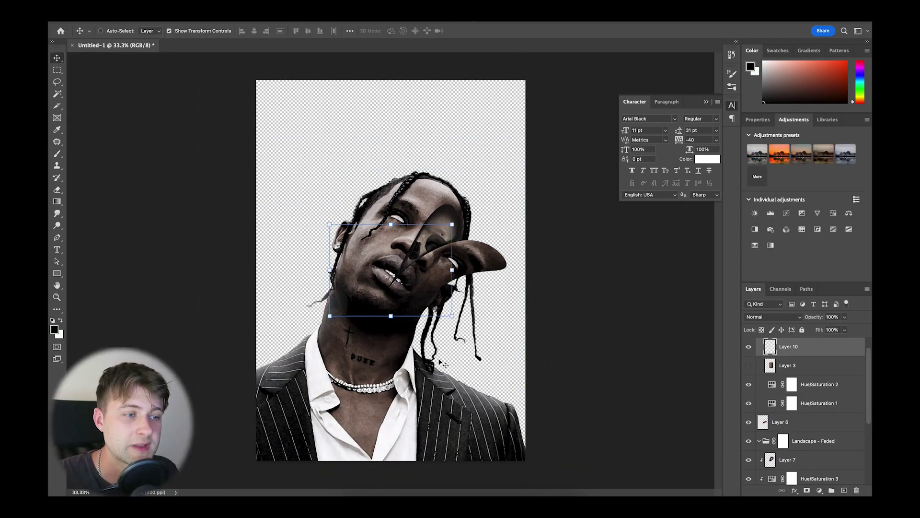
Stretch the graveyard image to fill the canvas and move it below the portrait.
{"action": "left_click_drag", "start_coordinate": [456, 268], "coordinate": [525, 270]}
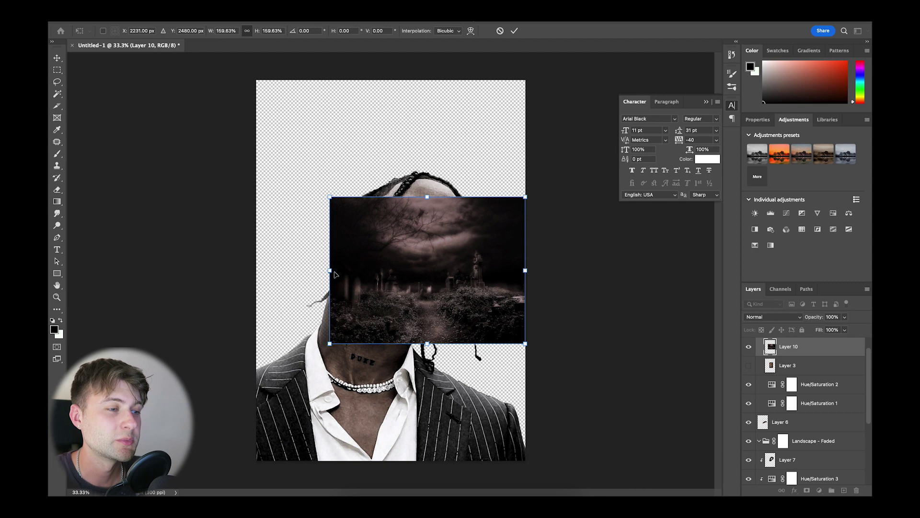
{"action": "left_click_drag", "start_coordinate": [329, 270], "coordinate": [260, 272]}
{"action": "left_click_drag", "start_coordinate": [387, 368], "coordinate": [390, 460]}
{"action": "left_click_drag", "start_coordinate": [391, 170], "coordinate": [391, 81]}
{"action": "key", "text": "Return"}
{"action": "left_click_drag", "start_coordinate": [825, 349], "coordinate": [810, 441]}
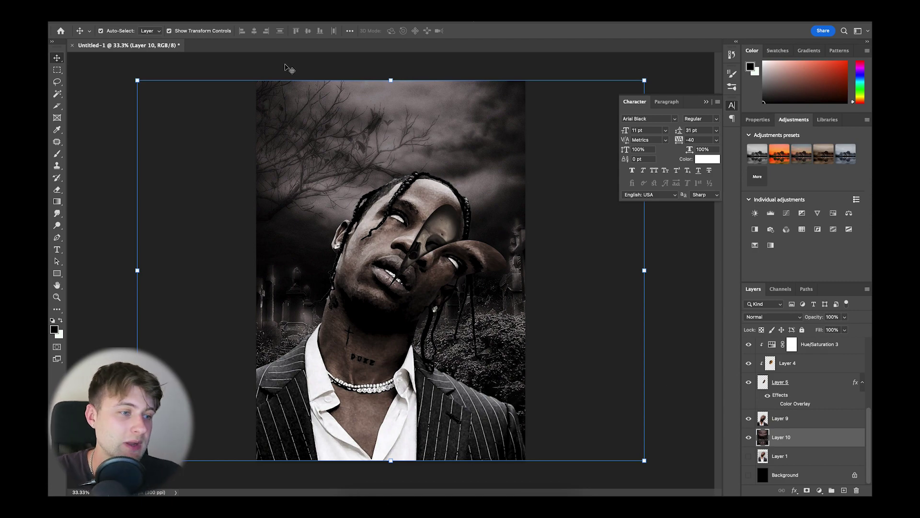
Apply a painterly Filter Gallery effect to the graveyard backdrop.
{"action": "left_click", "coordinate": [261, 12]}
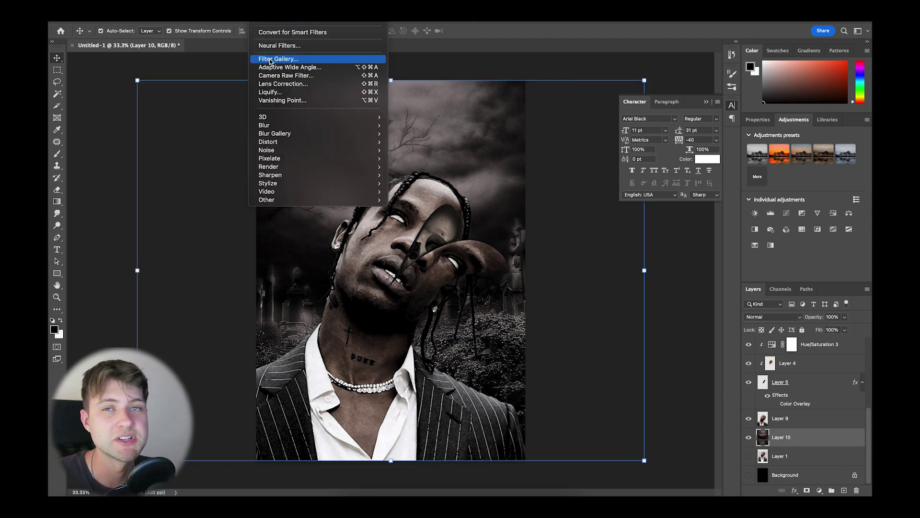
{"action": "left_click", "coordinate": [270, 61]}
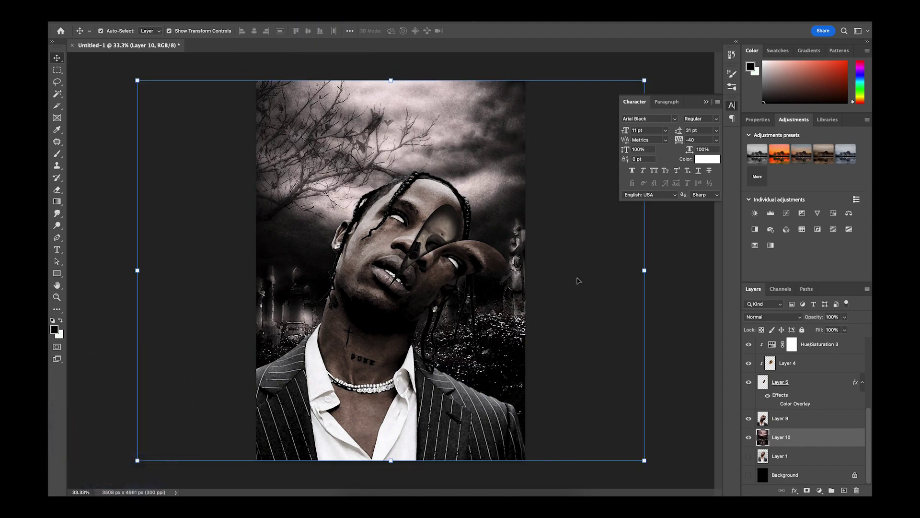
{"action": "key", "text": "super+equal"}
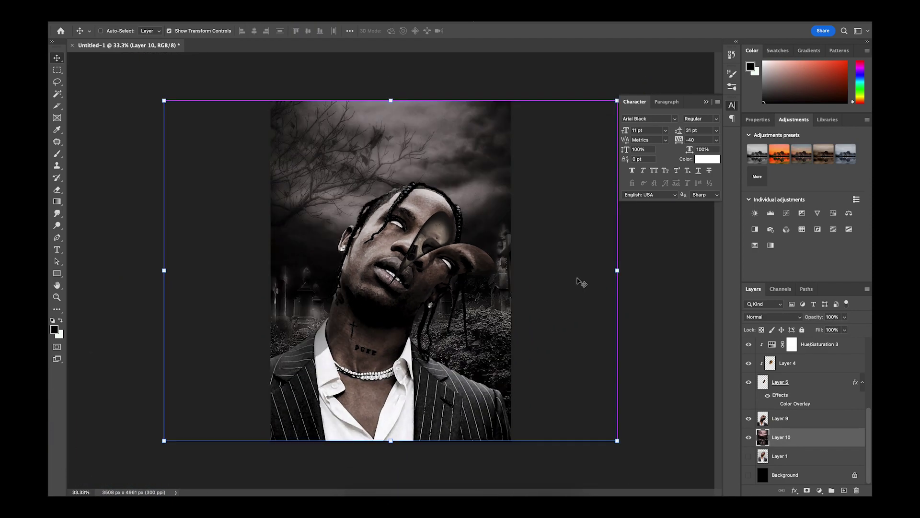
{"action": "left_click", "coordinate": [699, 321]}
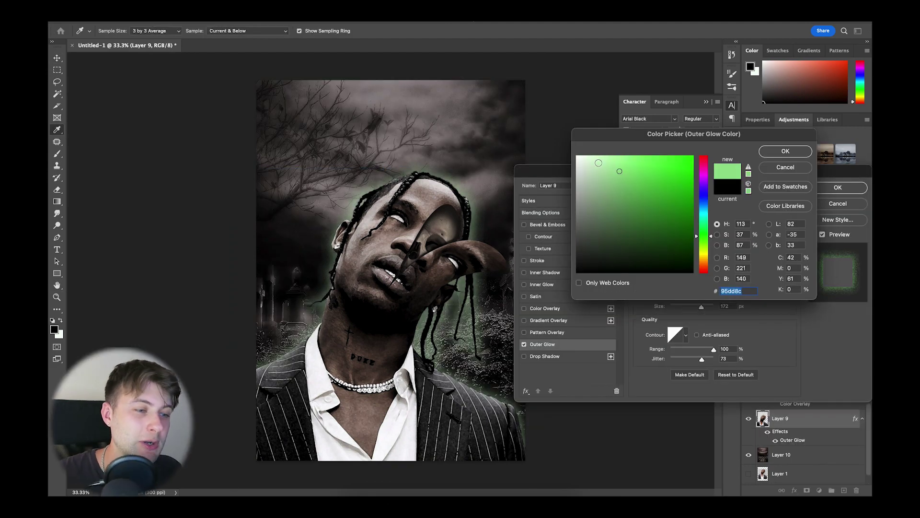
Confirm #95dd8c as the pale green outer glow colour for the portrait.
{"action": "left_click", "coordinate": [770, 152]}
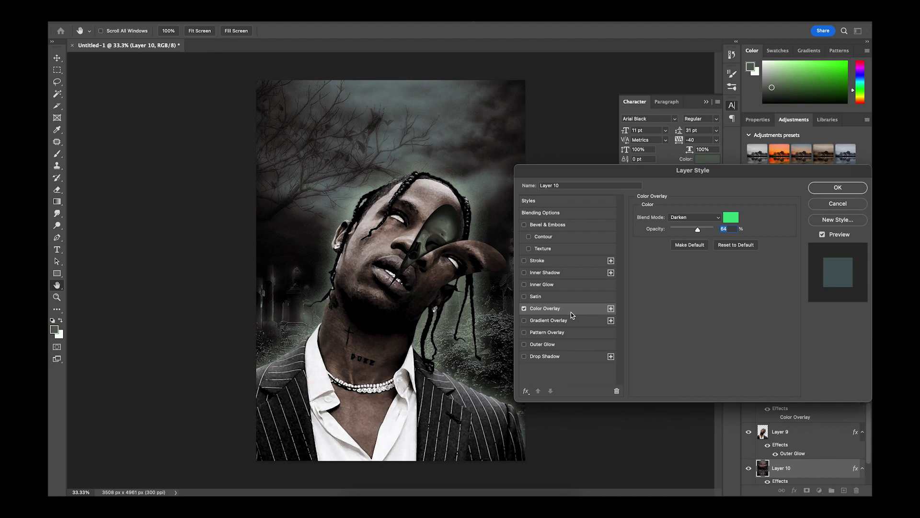
Paint green eye shapes with the Brush, apply the Liquify-reshaped drips, and view the whole face.
{"action": "key", "text": "Return"}
{"action": "key", "text": "b"}
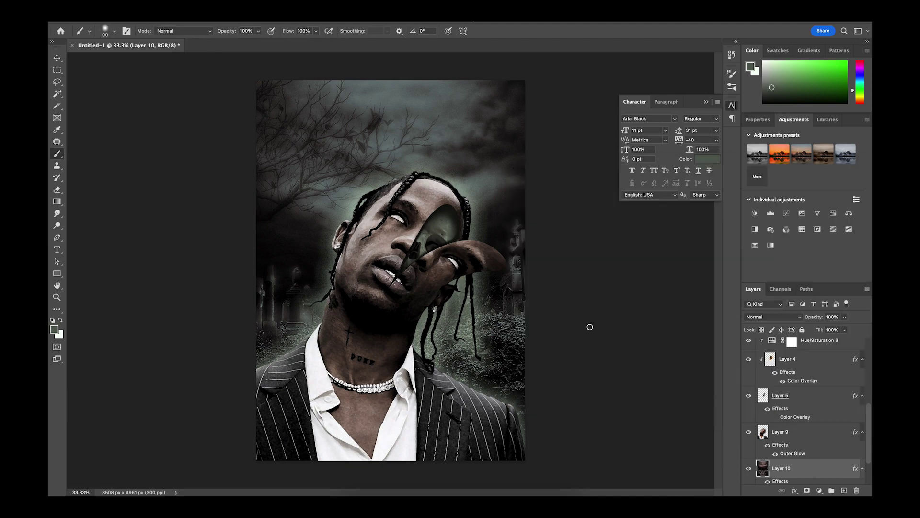
{"action": "scroll", "coordinate": [590, 326], "scroll_direction": "up", "scroll_amount": 8}
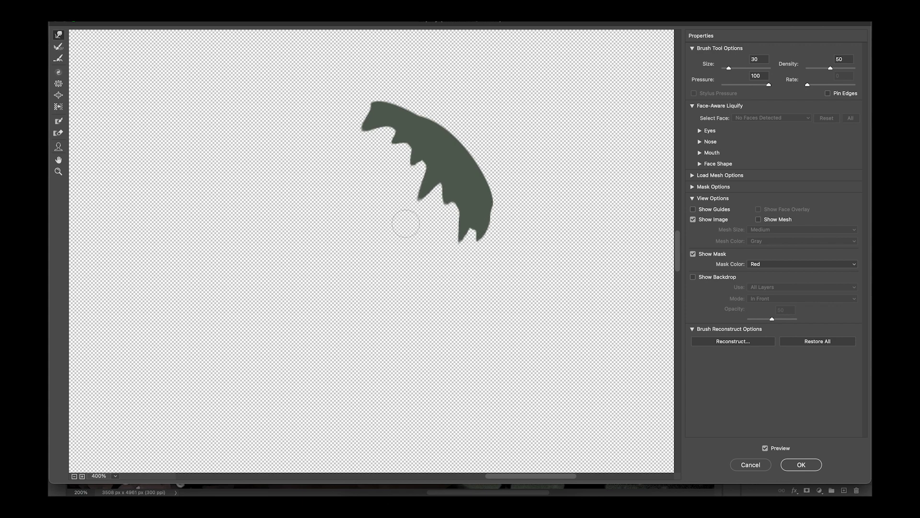
{"action": "left_click", "coordinate": [801, 465]}
{"action": "key", "text": "super+minus"}
Give Layer 9 a dark green Normal Color Overlay at 47% opacity.
{"action": "key", "text": "super+minus"}
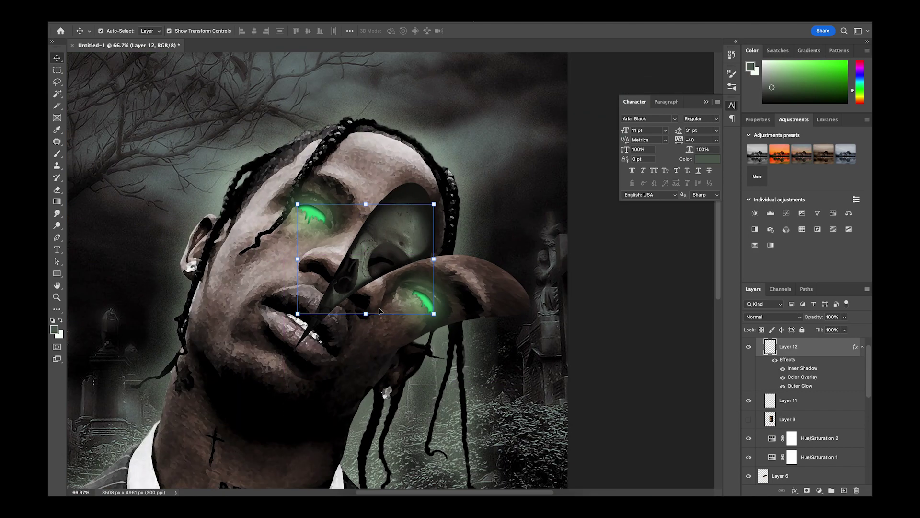
{"action": "key", "text": "super+plus"}
{"action": "key", "text": "super+plus"}
{"action": "key", "text": "super+minus"}
{"action": "key", "text": "super+minus"}
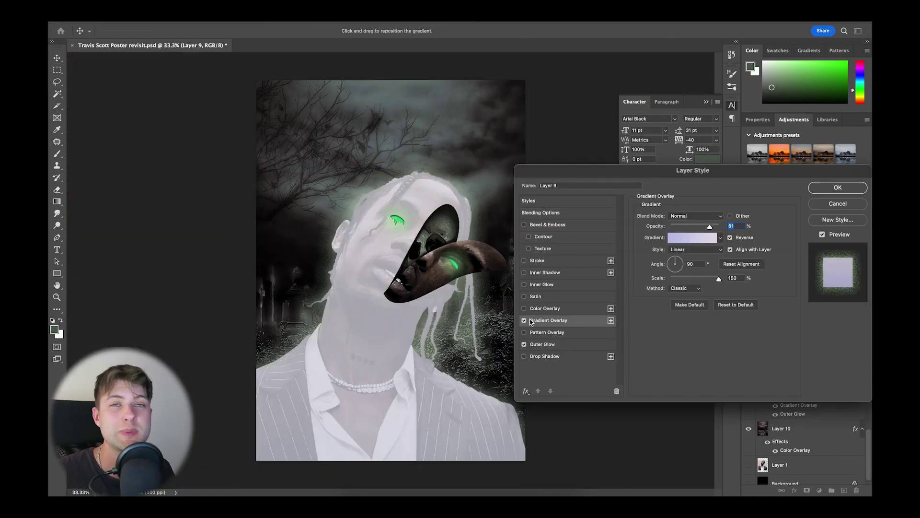
{"action": "left_click_drag", "start_coordinate": [703, 202], "coordinate": [703, 233]}
{"action": "left_click", "coordinate": [662, 240]}
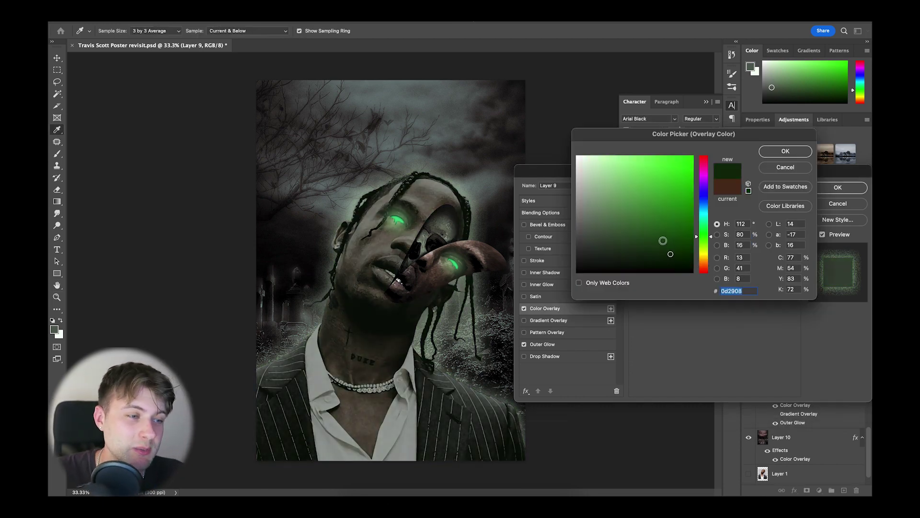
{"action": "key", "text": "Return"}
{"action": "left_click", "coordinate": [694, 217]}
{"action": "left_click", "coordinate": [694, 217]}
{"action": "left_click", "coordinate": [695, 217]}
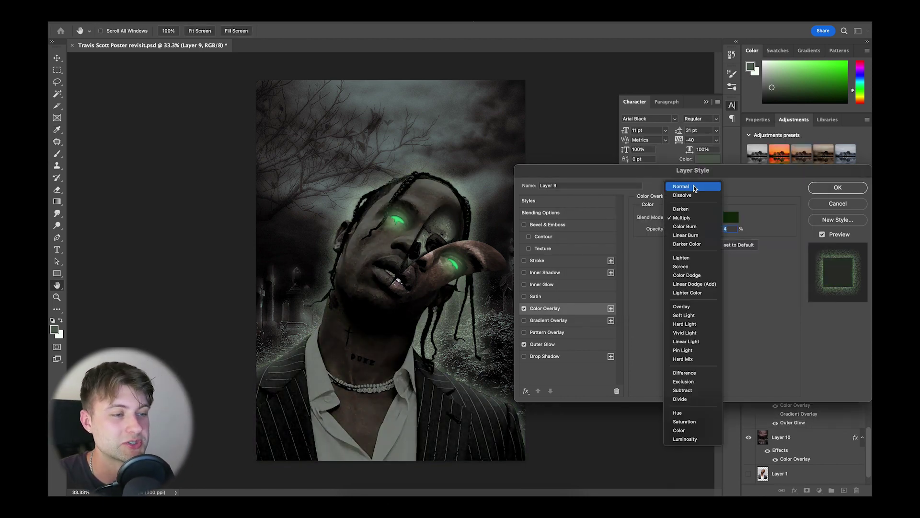
{"action": "left_click", "coordinate": [694, 218]}
{"action": "left_click_drag", "start_coordinate": [689, 228], "coordinate": [690, 231]}
{"action": "left_click", "coordinate": [838, 187]}
Pick a new green for Layer 10's Darken Color Overlay in Layer Style.
{"action": "right_click", "coordinate": [814, 383]}
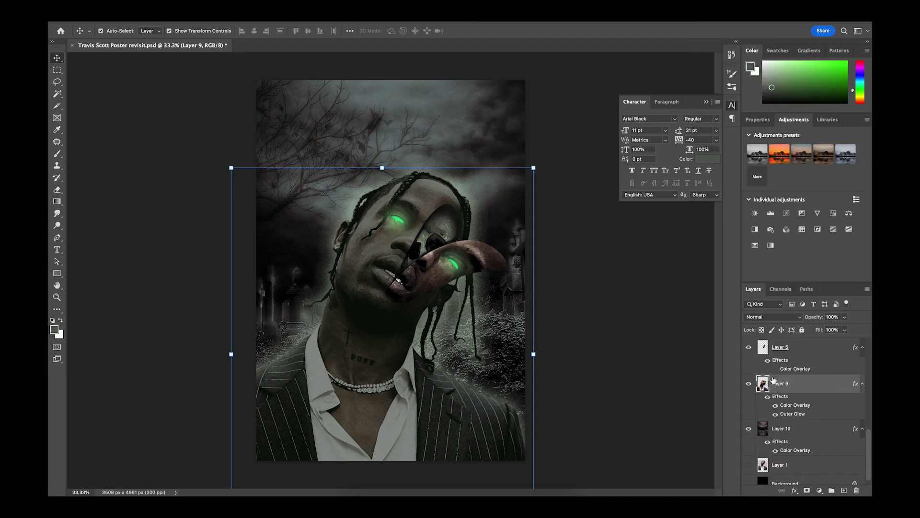
{"action": "left_click", "coordinate": [733, 48]}
{"action": "left_click", "coordinate": [545, 308]}
{"action": "left_click", "coordinate": [821, 204]}
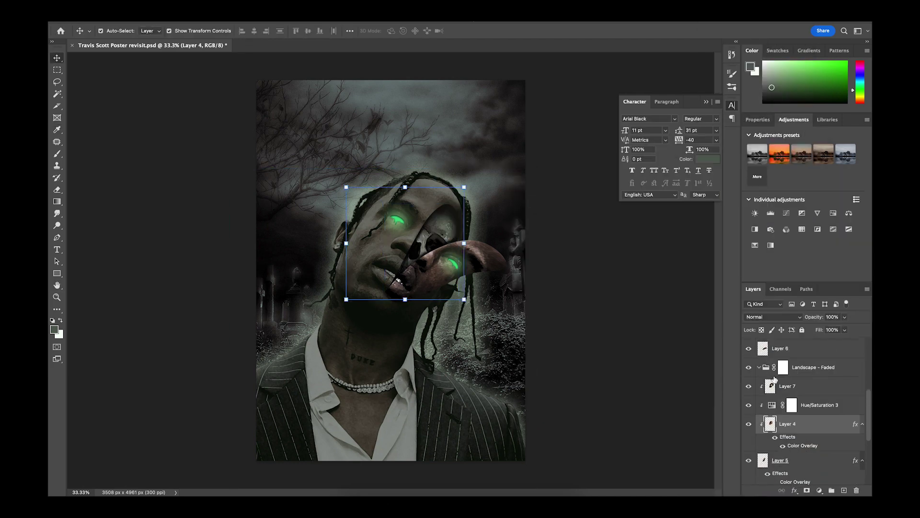
{"action": "double_click", "coordinate": [815, 422]}
{"action": "left_click", "coordinate": [545, 308]}
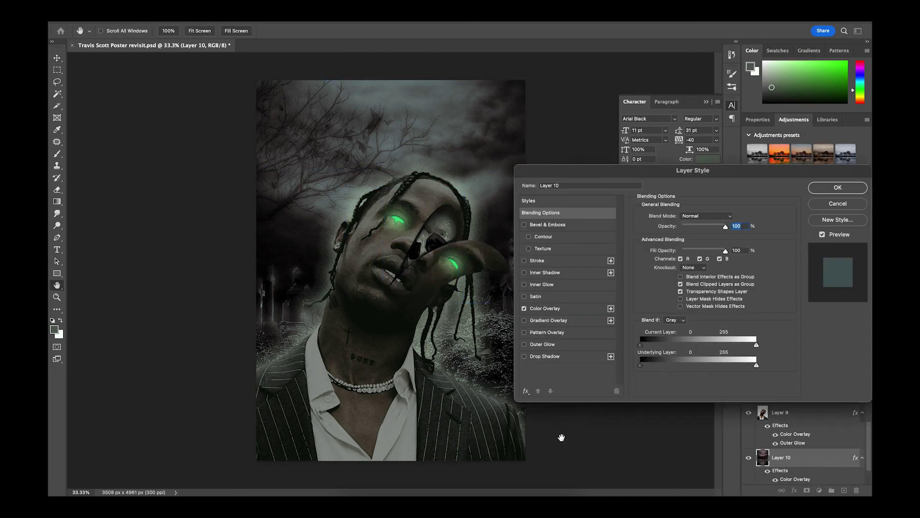
{"action": "left_click", "coordinate": [545, 308]}
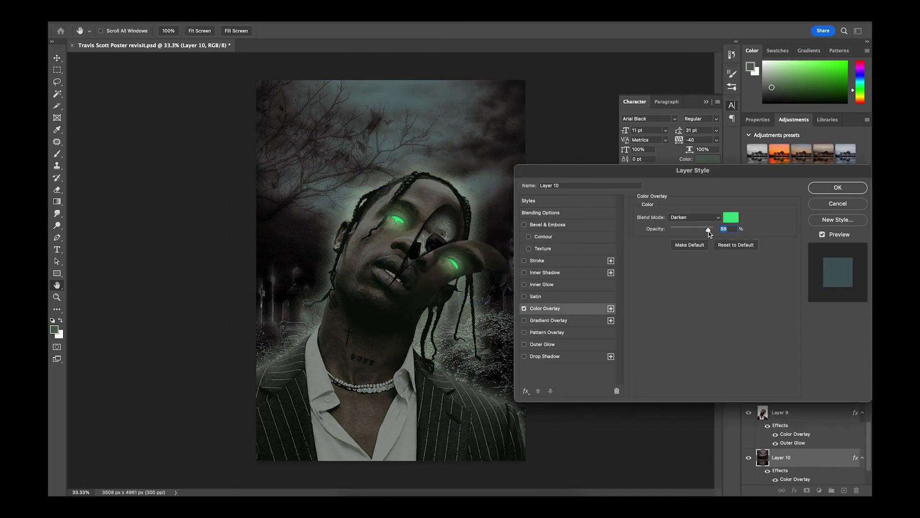
{"action": "left_click", "coordinate": [731, 217]}
{"action": "left_click_drag", "start_coordinate": [653, 220], "coordinate": [661, 213]}
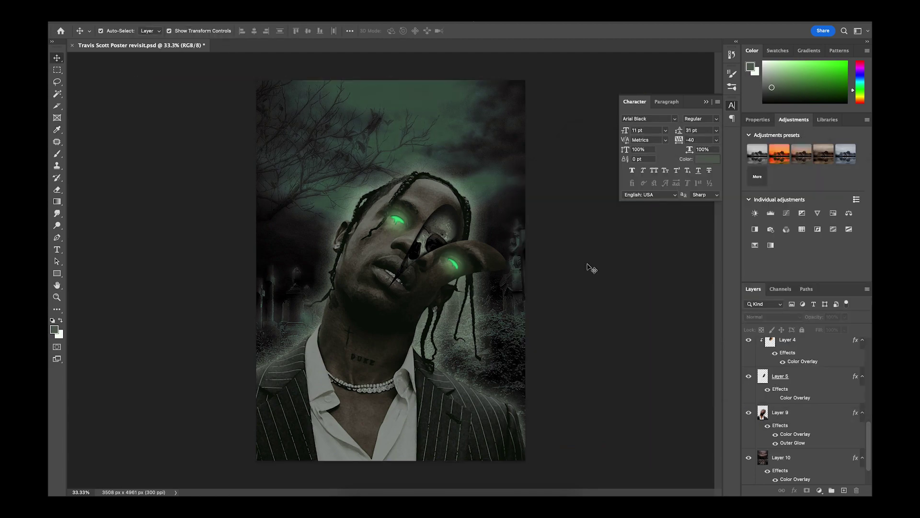
Trace a drip path with the Pen tool along the jaw and down the neck.
{"action": "key", "text": "super+1"}
{"action": "scroll", "coordinate": [390, 271], "scroll_direction": "down", "scroll_amount": 5}
{"action": "key", "text": "p"}
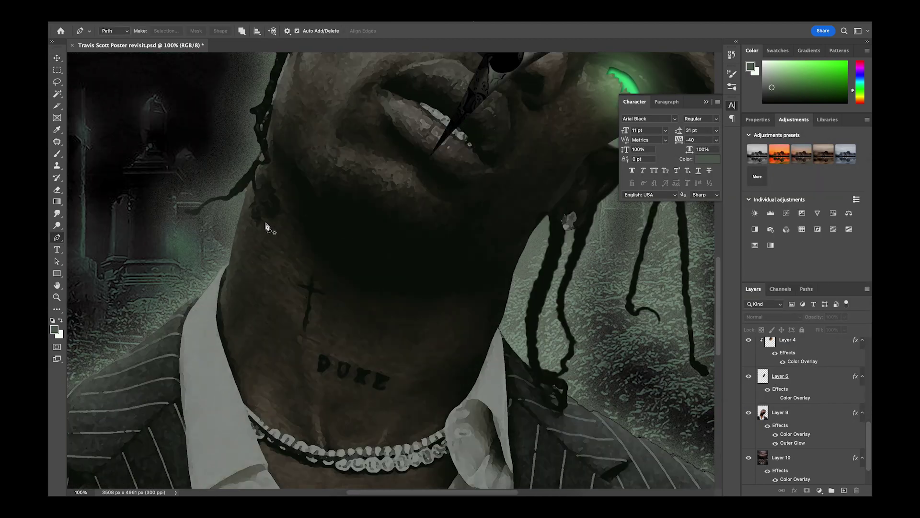
{"action": "left_click", "coordinate": [262, 171]}
{"action": "left_click", "coordinate": [245, 215]}
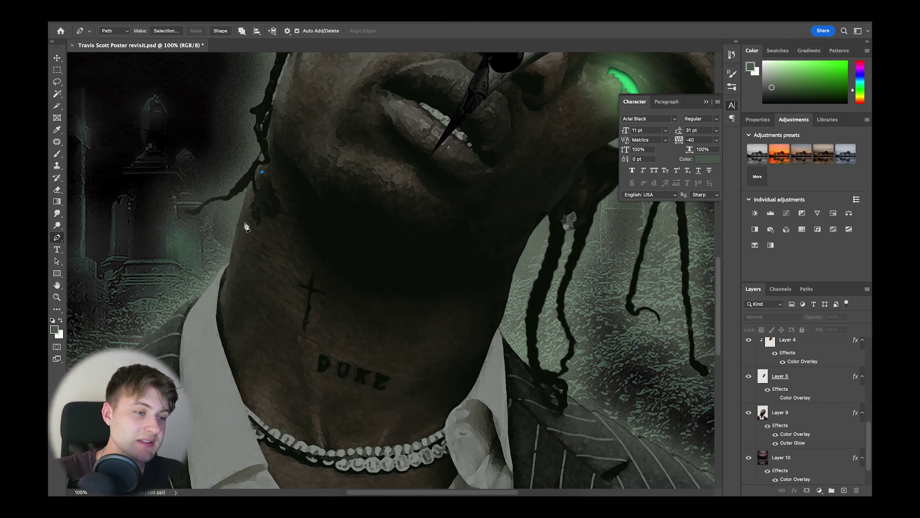
{"action": "left_click", "coordinate": [244, 226]}
{"action": "left_click", "coordinate": [242, 238]}
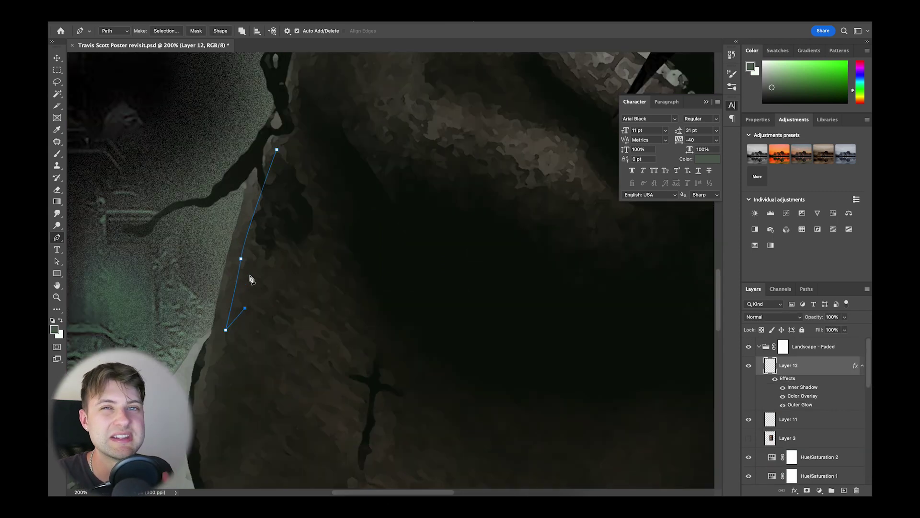
{"action": "left_click", "coordinate": [278, 192]}
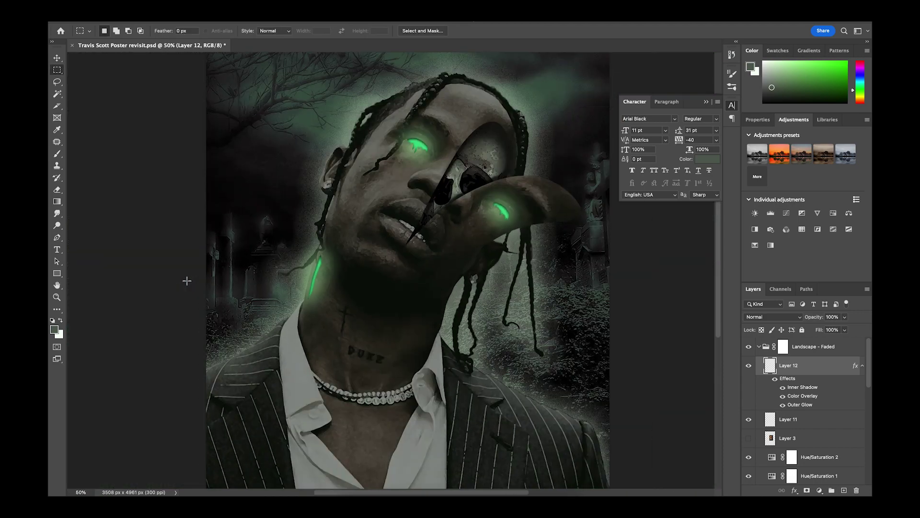
Extend the drip path down toward the chain and start a new path below it.
{"action": "key", "text": "ctrl+plus"}
{"action": "key", "text": "ctrl+plus"}
{"action": "key", "text": "ctrl+plus"}
{"action": "key", "text": "p"}
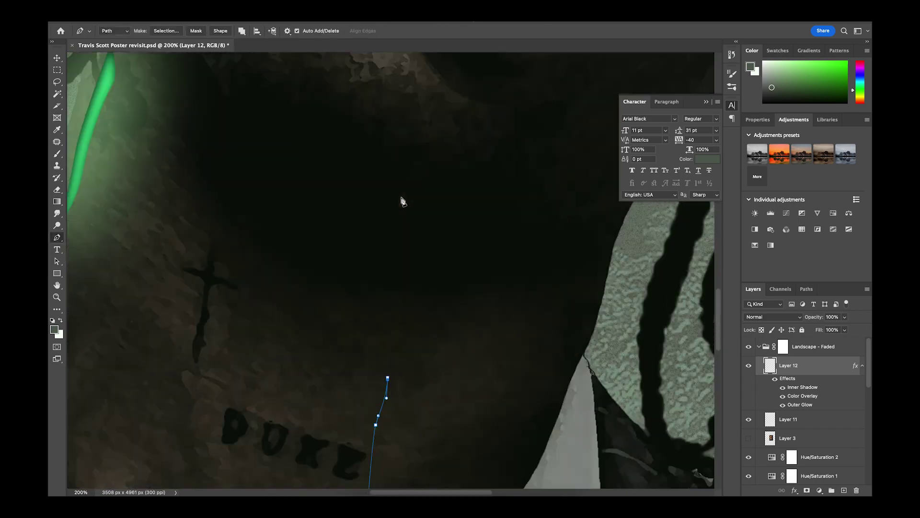
{"action": "left_click", "coordinate": [393, 350]}
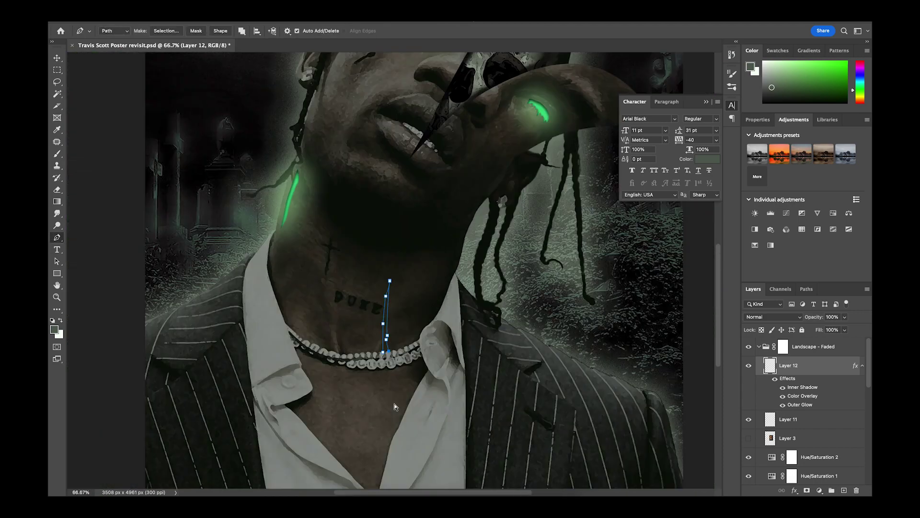
{"action": "left_click", "coordinate": [365, 377]}
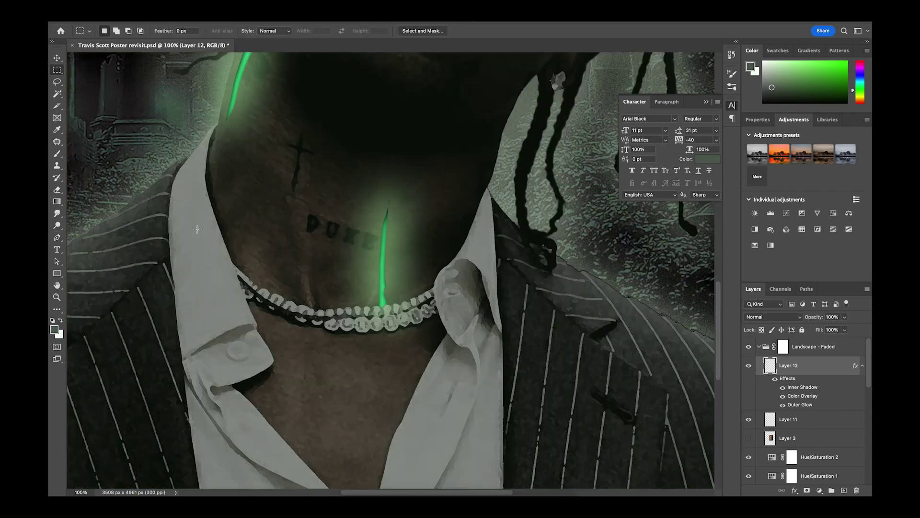
{"action": "left_click", "coordinate": [417, 228]}
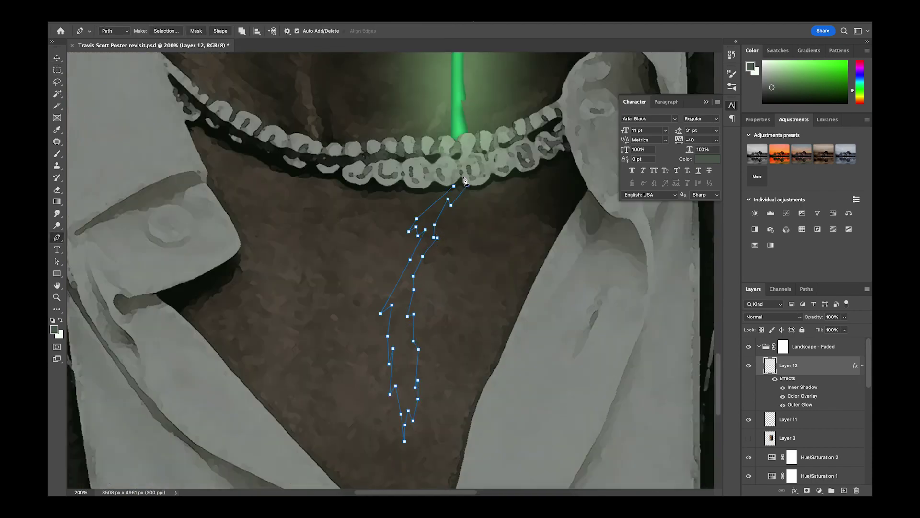
{"action": "scroll", "coordinate": [465, 181], "scroll_direction": "up", "scroll_amount": 4}
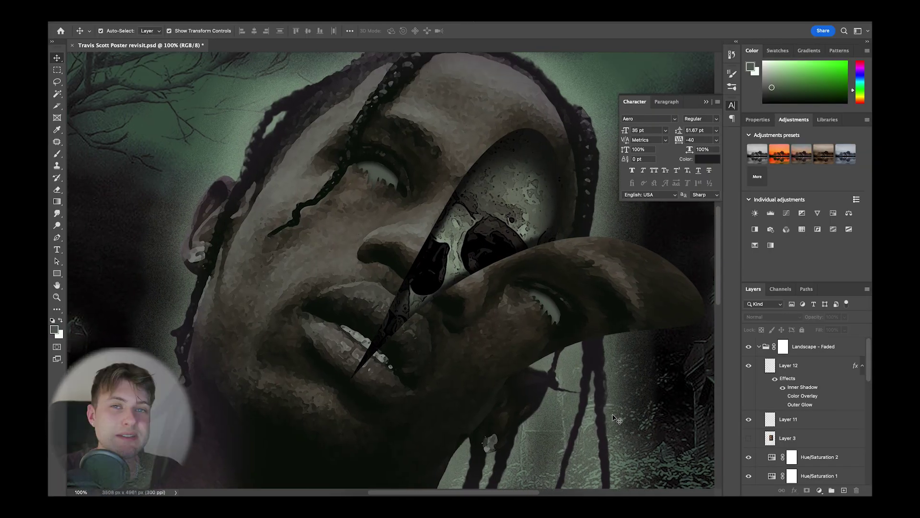
Scroll around the poster and zoom out to 50% to view it whole.
{"action": "scroll", "coordinate": [616, 419], "scroll_direction": "down", "scroll_amount": 10}
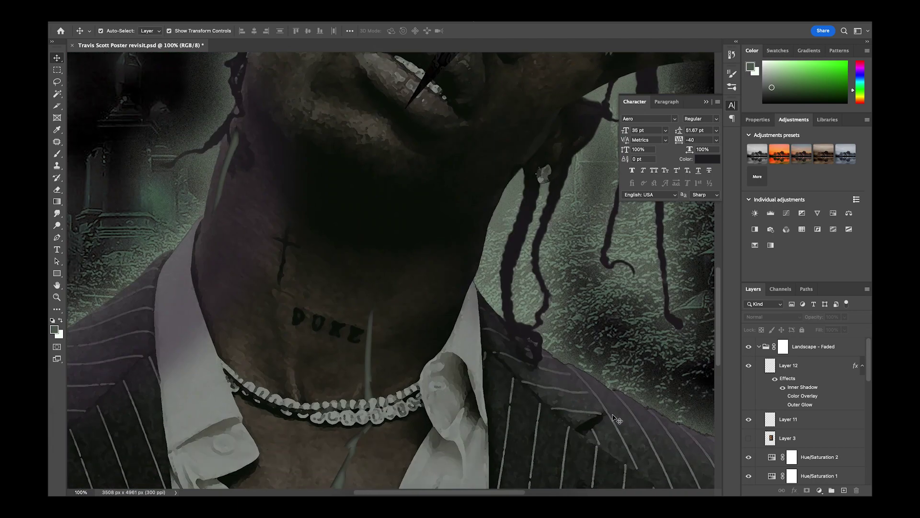
{"action": "scroll", "coordinate": [616, 420], "scroll_direction": "up", "scroll_amount": 5}
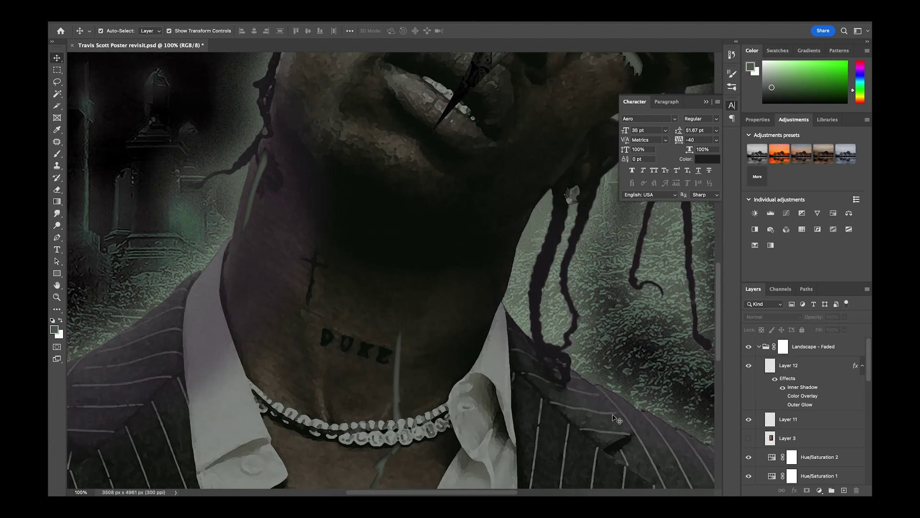
{"action": "scroll", "coordinate": [616, 420], "scroll_direction": "up", "scroll_amount": 6}
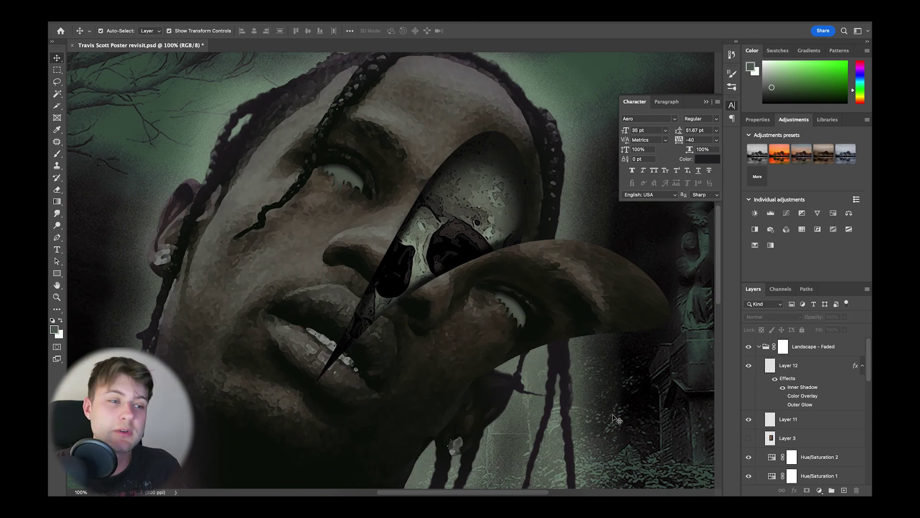
{"action": "key", "text": "ctrl+minus"}
{"action": "key", "text": "ctrl+minus"}
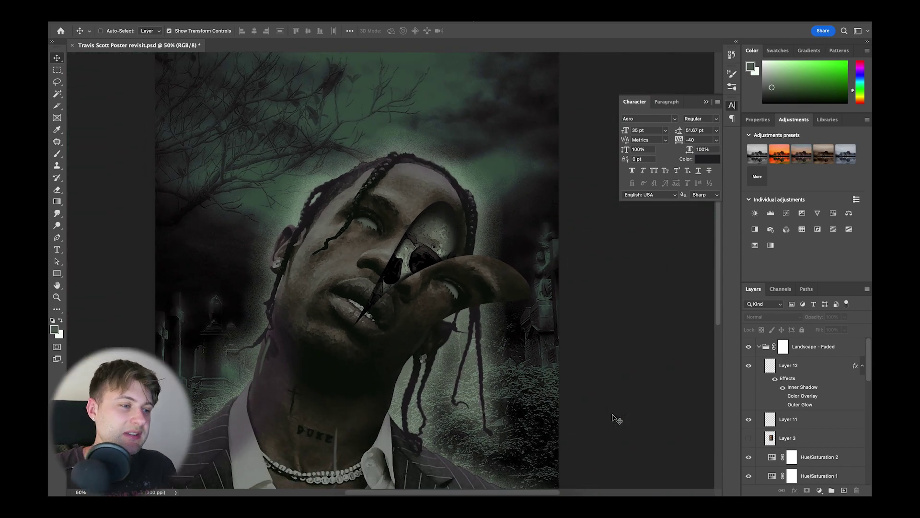